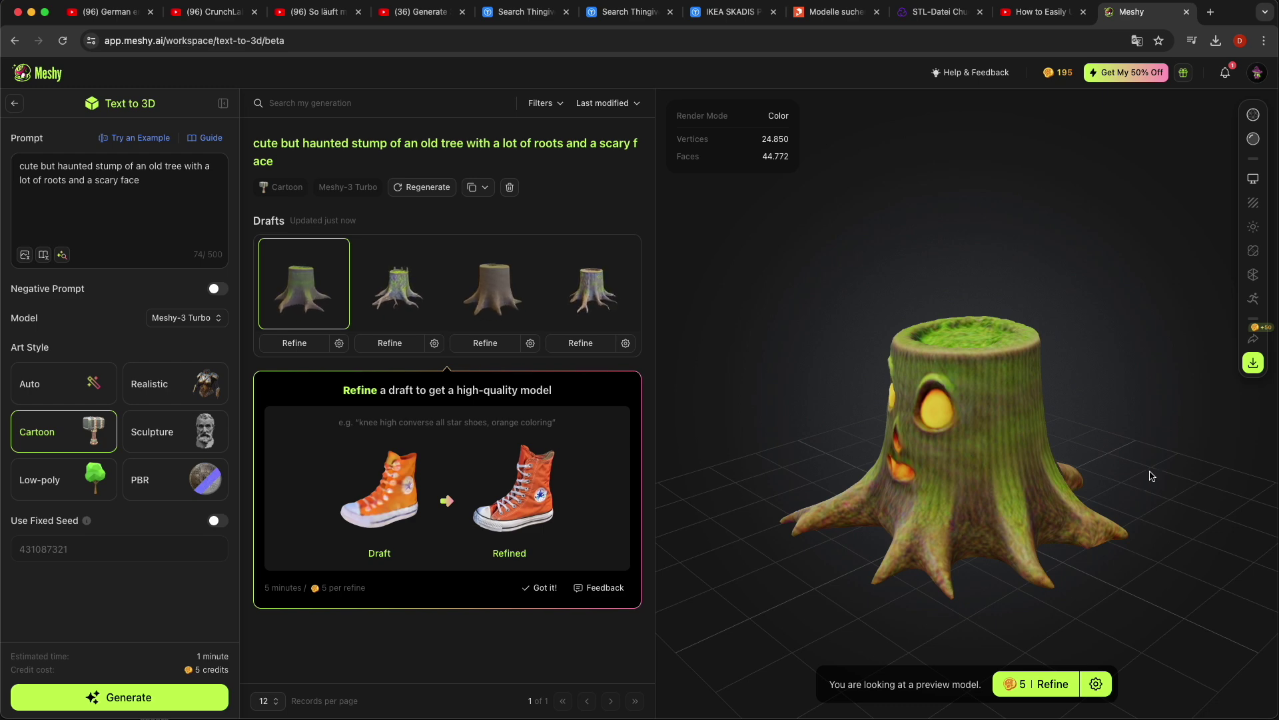
drag(1100, 487, 1032, 460)
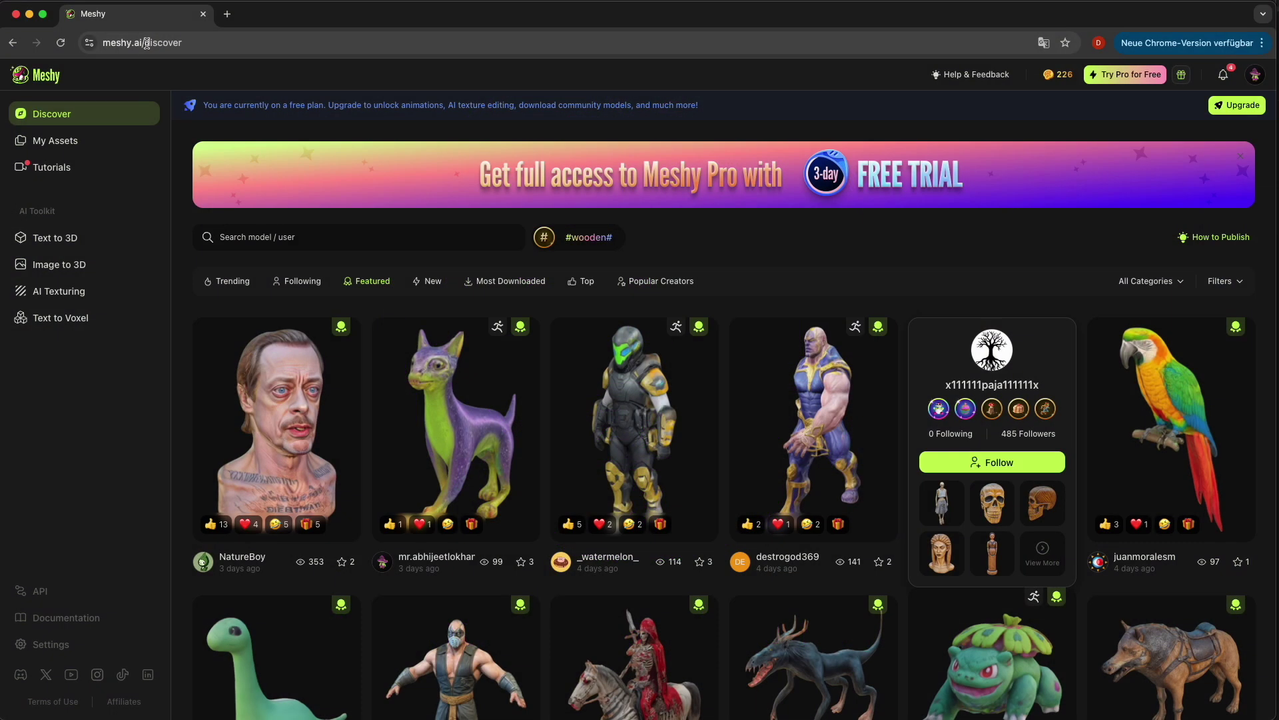
drag(147, 42, 98, 46)
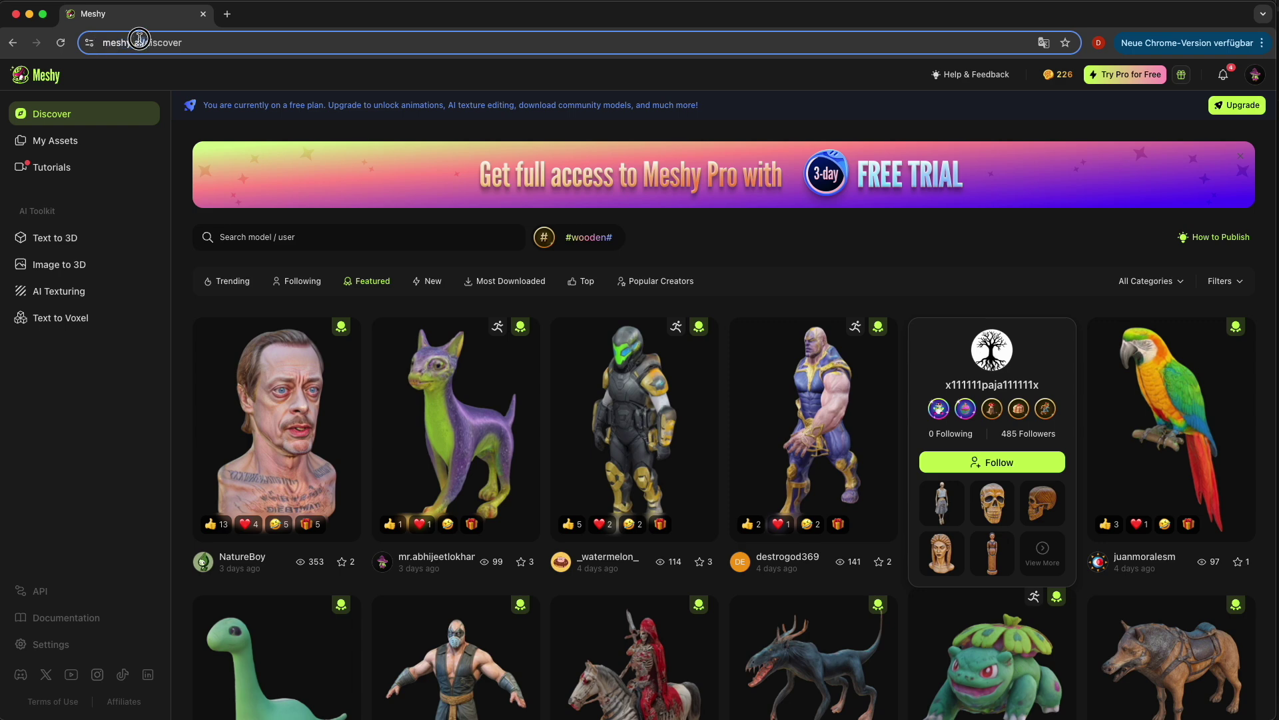
scroll(421, 322, down, 3)
scroll(421, 321, up, 3)
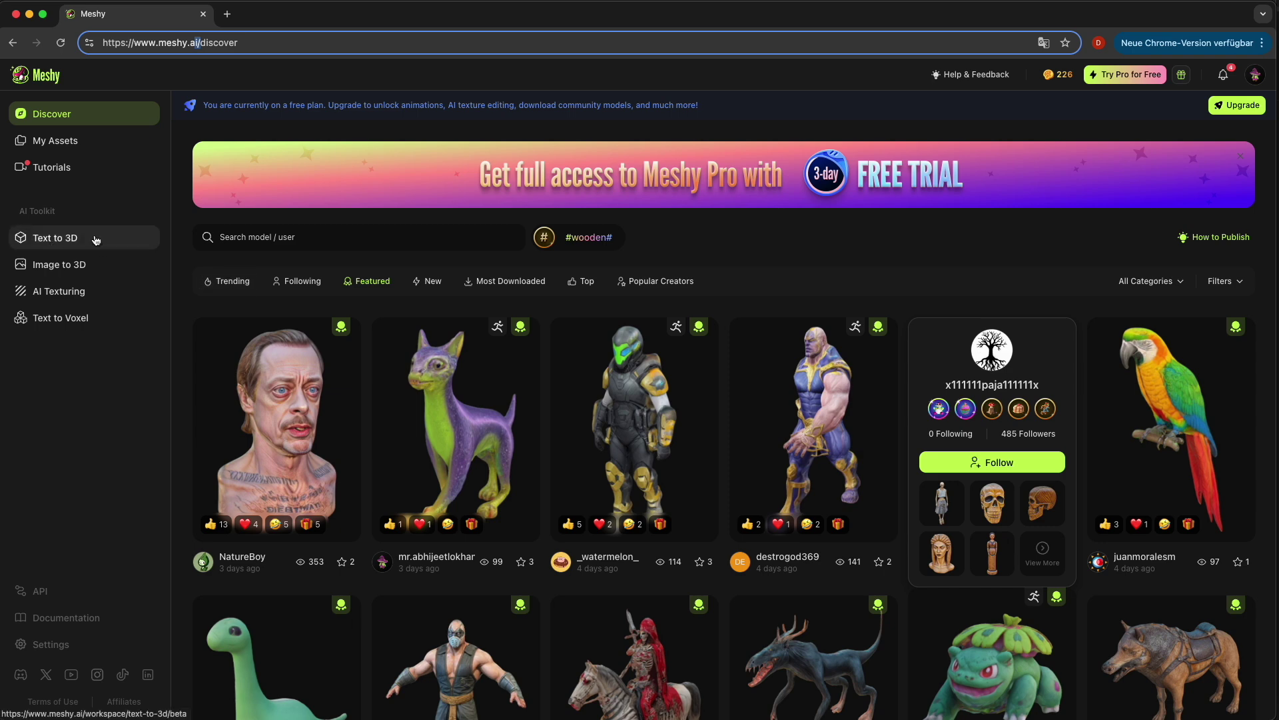
- Open the Text to 3D workspace and activate its empty prompt field
click(70, 234)
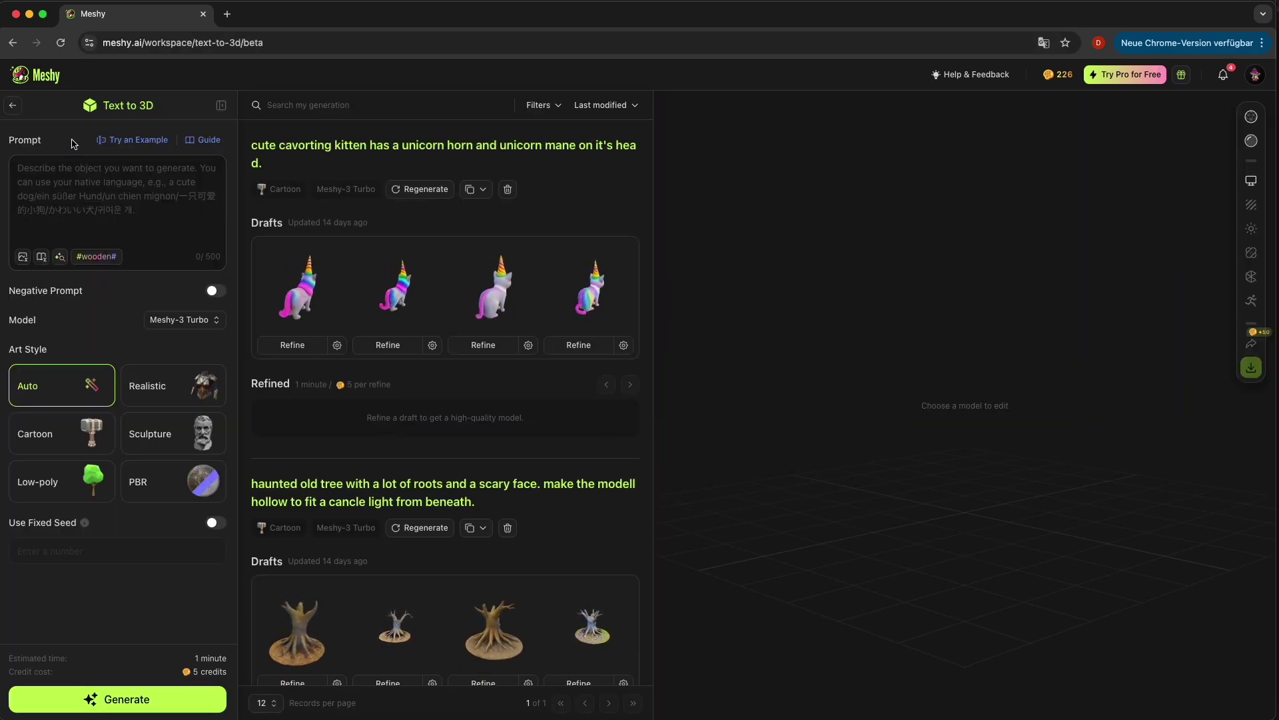
click(13, 105)
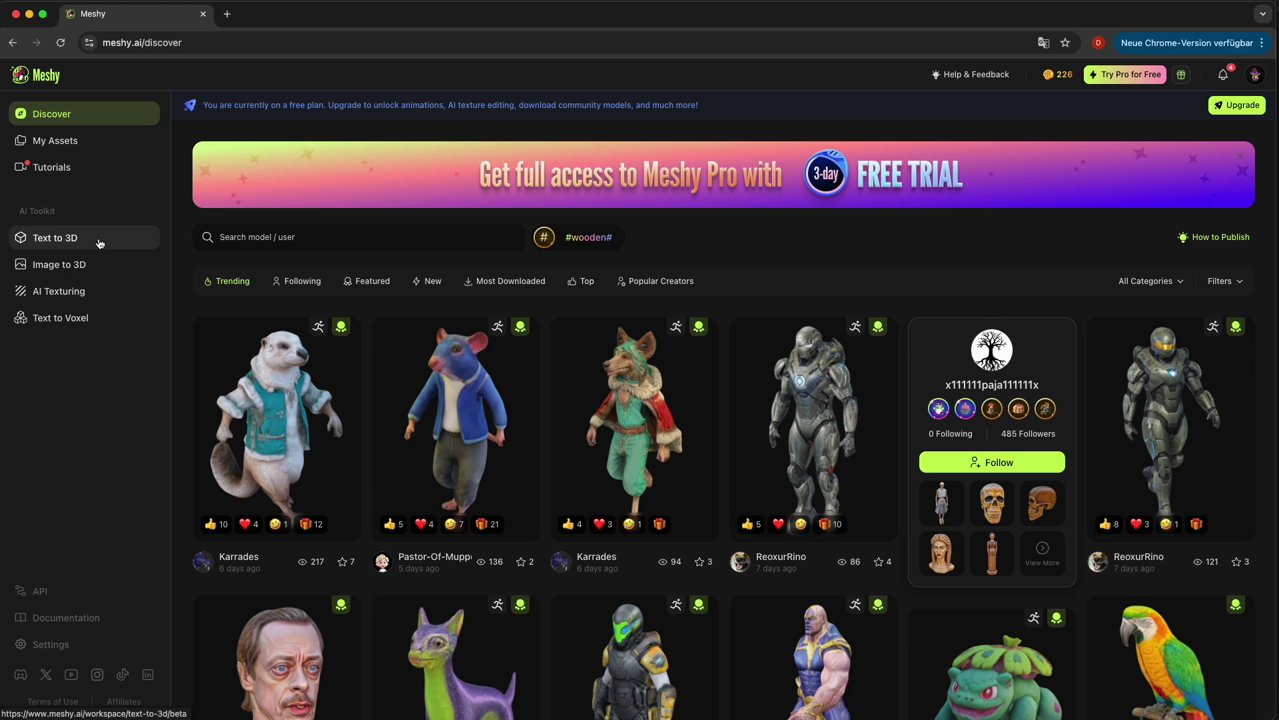
click(67, 241)
click(95, 184)
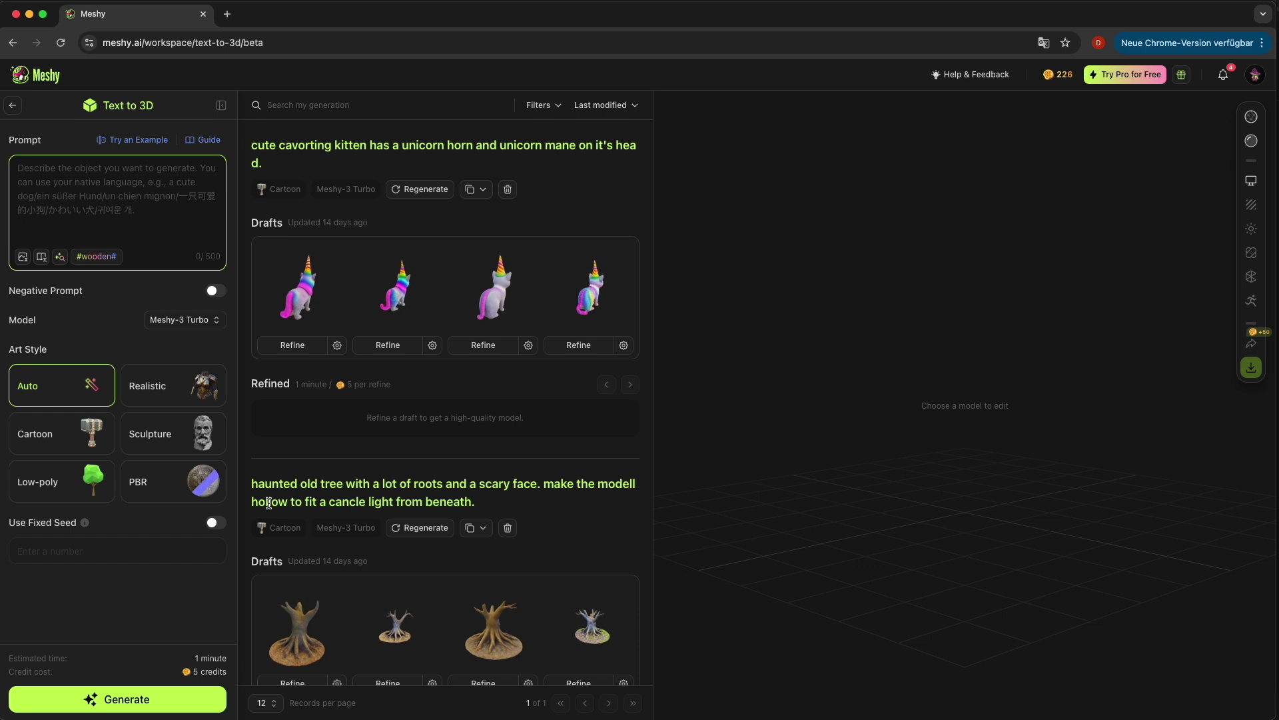
- Preview the first draft generated from the prompt for a hollow haunted old tree with candle light, turning the model around
drag(252, 484, 485, 505)
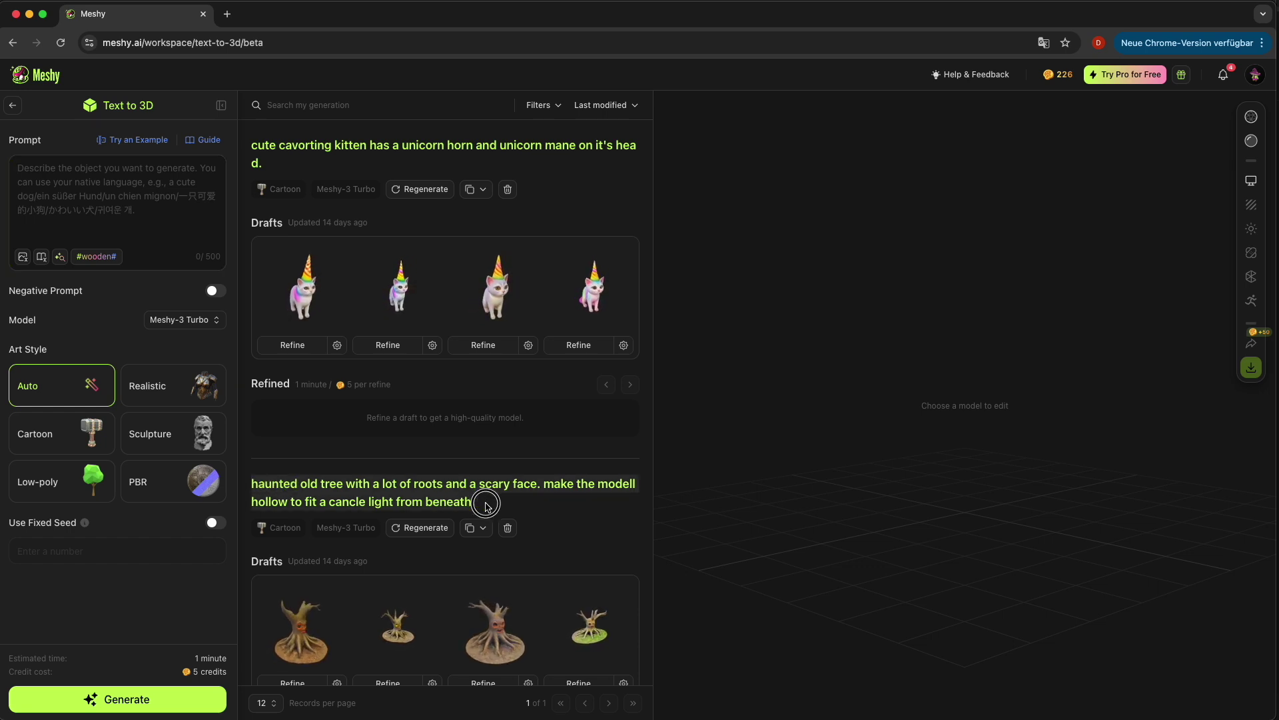
scroll(443, 493, down, 1)
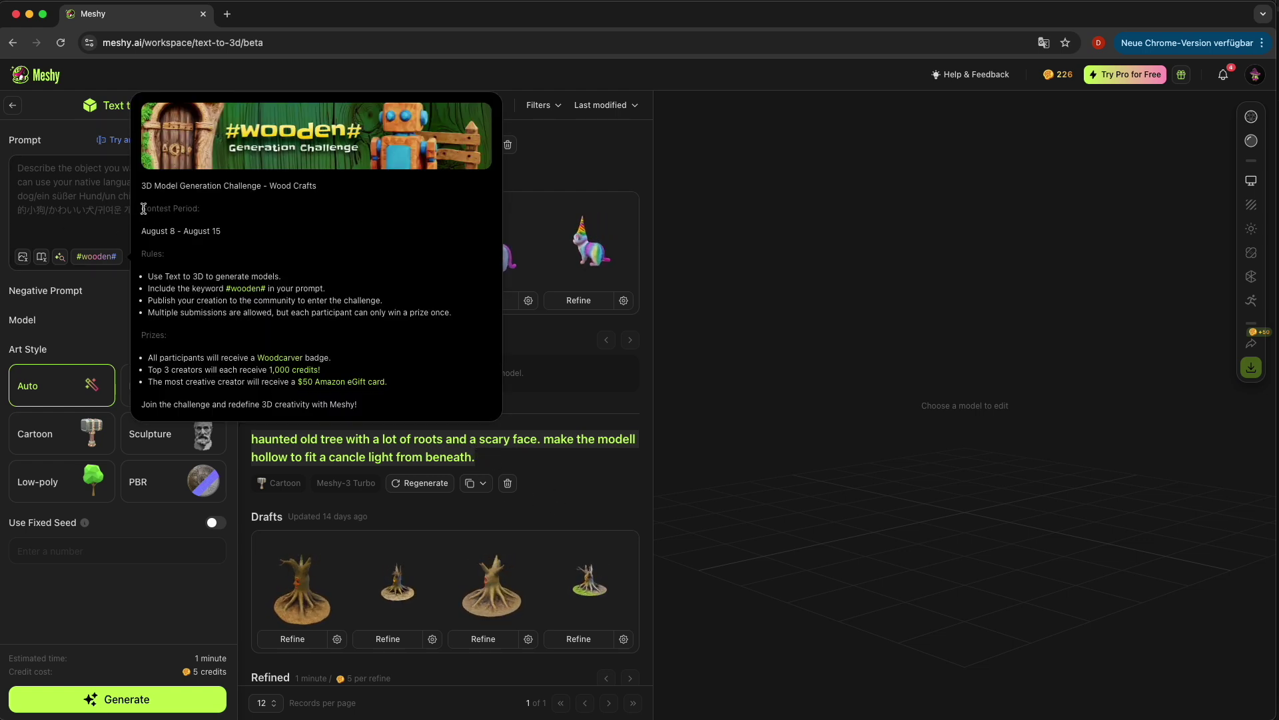
click(316, 590)
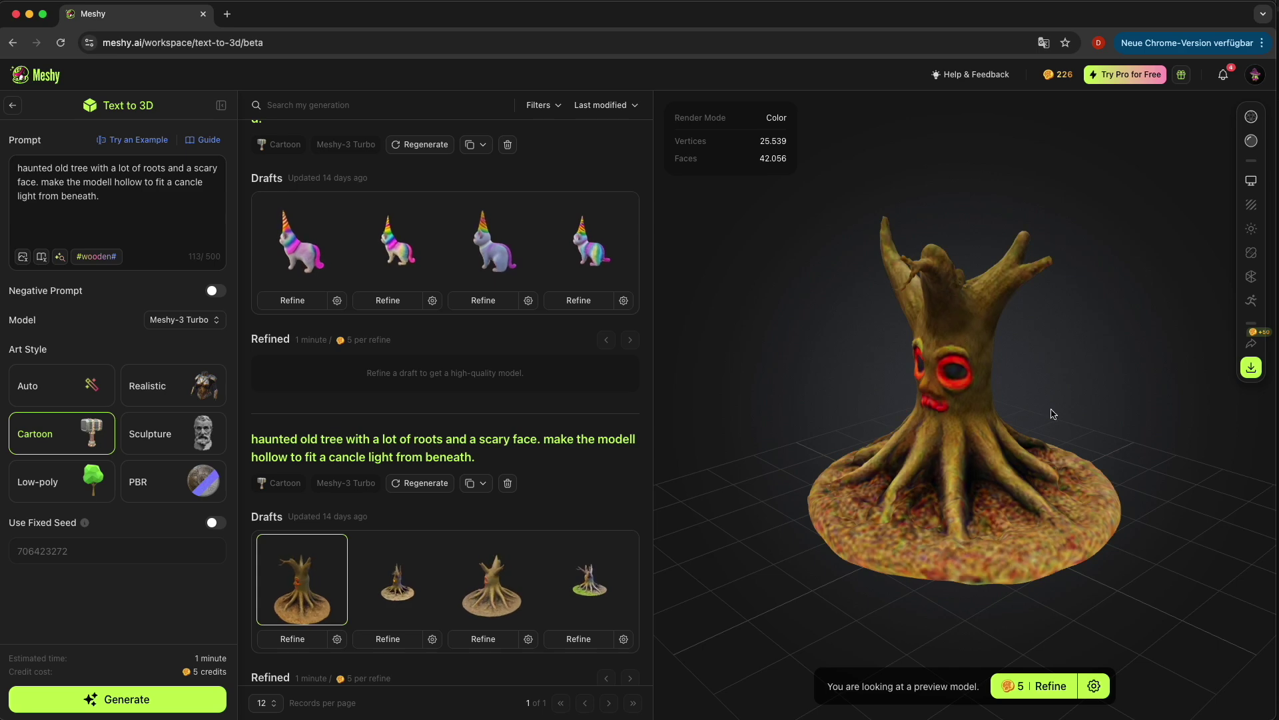
drag(1085, 407, 1173, 440)
- Preview the first draft of the "cute but haunted stump of an old tree" generation and inspect it from several sides
scroll(490, 467, down, 10)
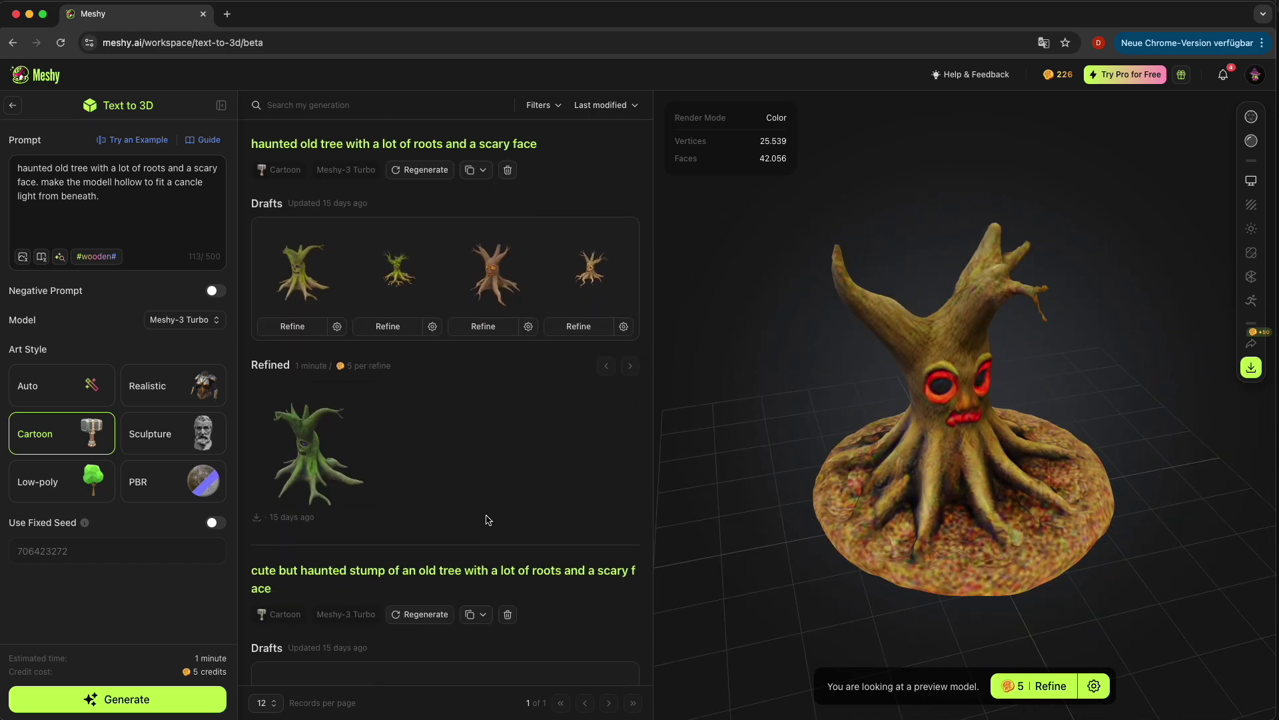
scroll(494, 438, down, 2)
scroll(485, 406, up, 3)
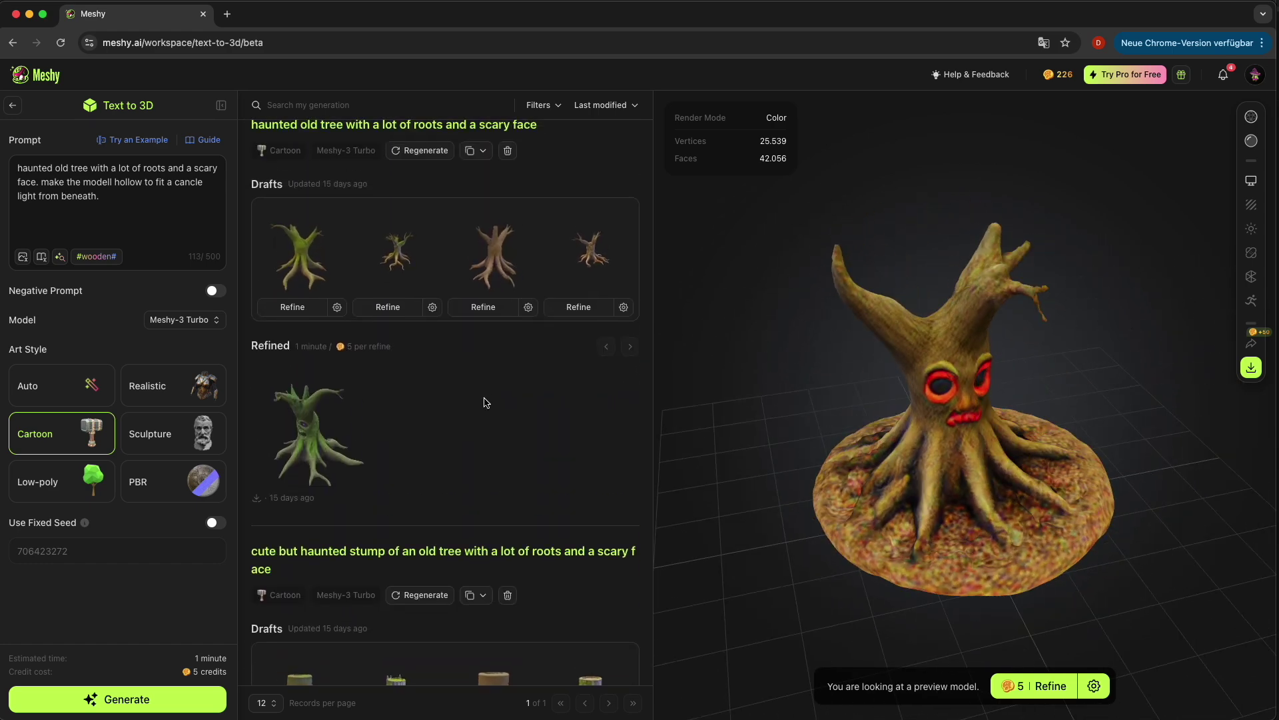
scroll(485, 394, down, 1)
scroll(487, 389, down, 3)
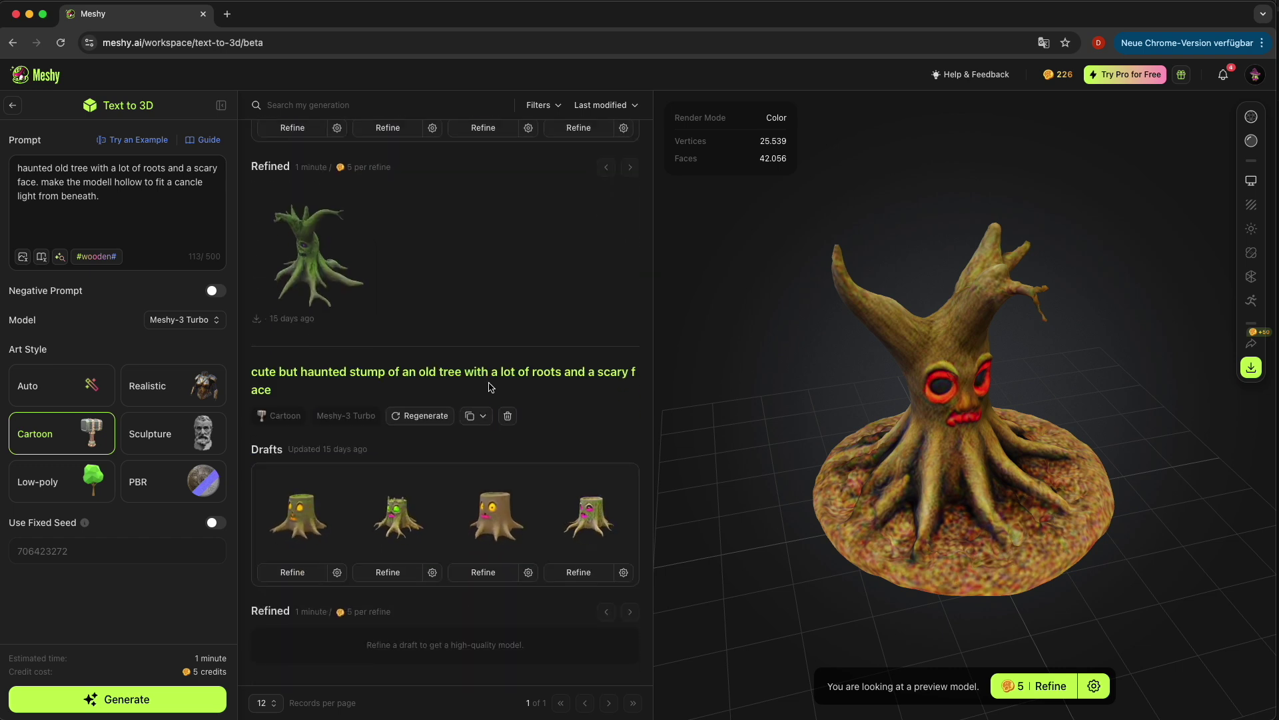
click(420, 518)
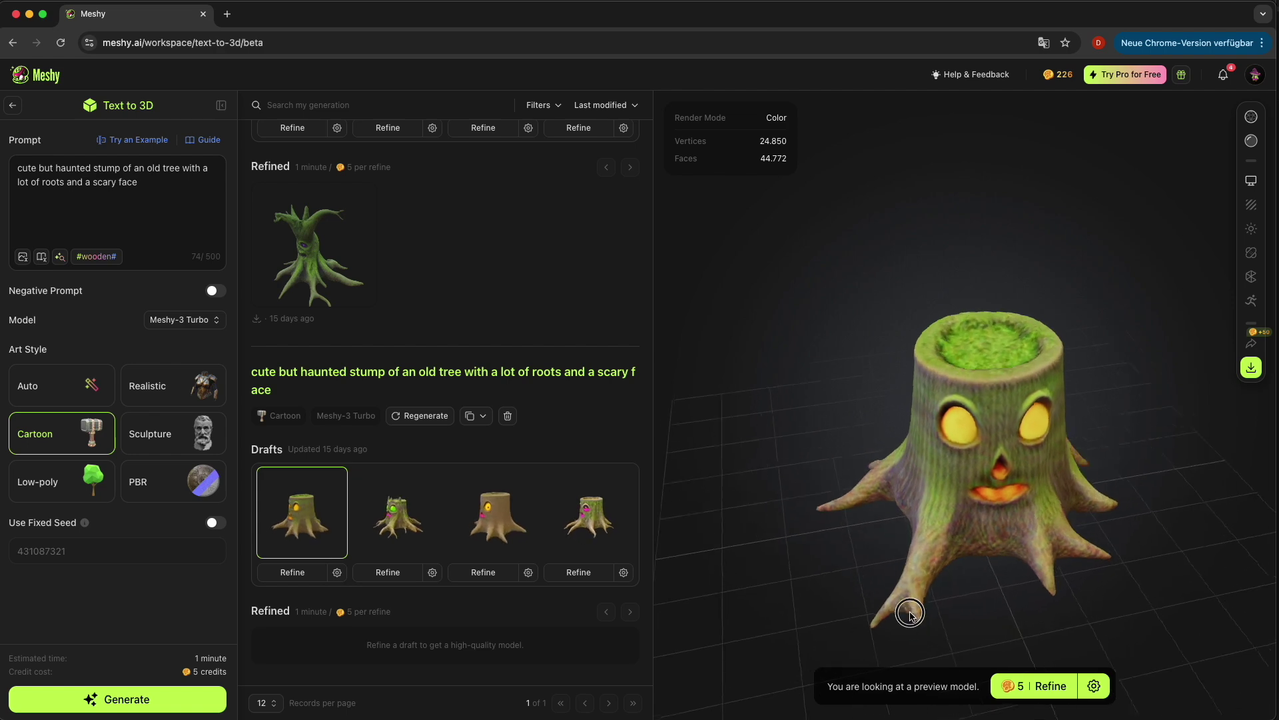
drag(900, 608, 1023, 573)
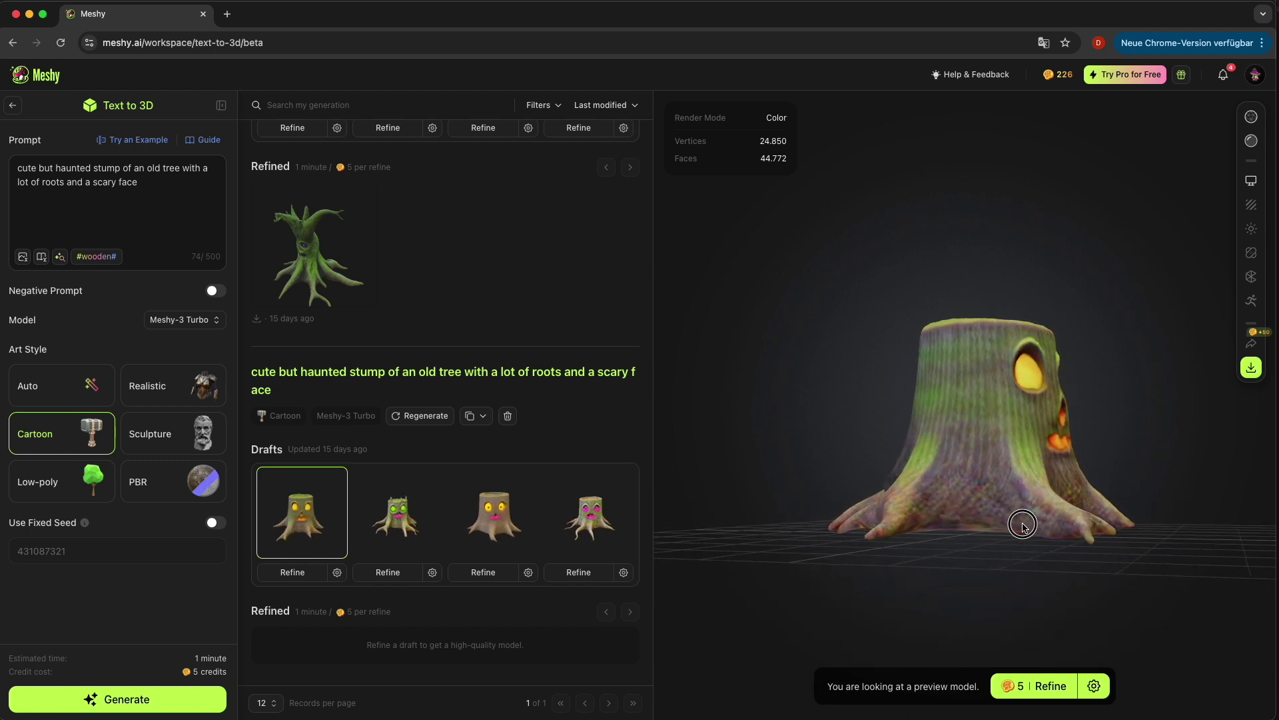
drag(909, 556, 883, 560)
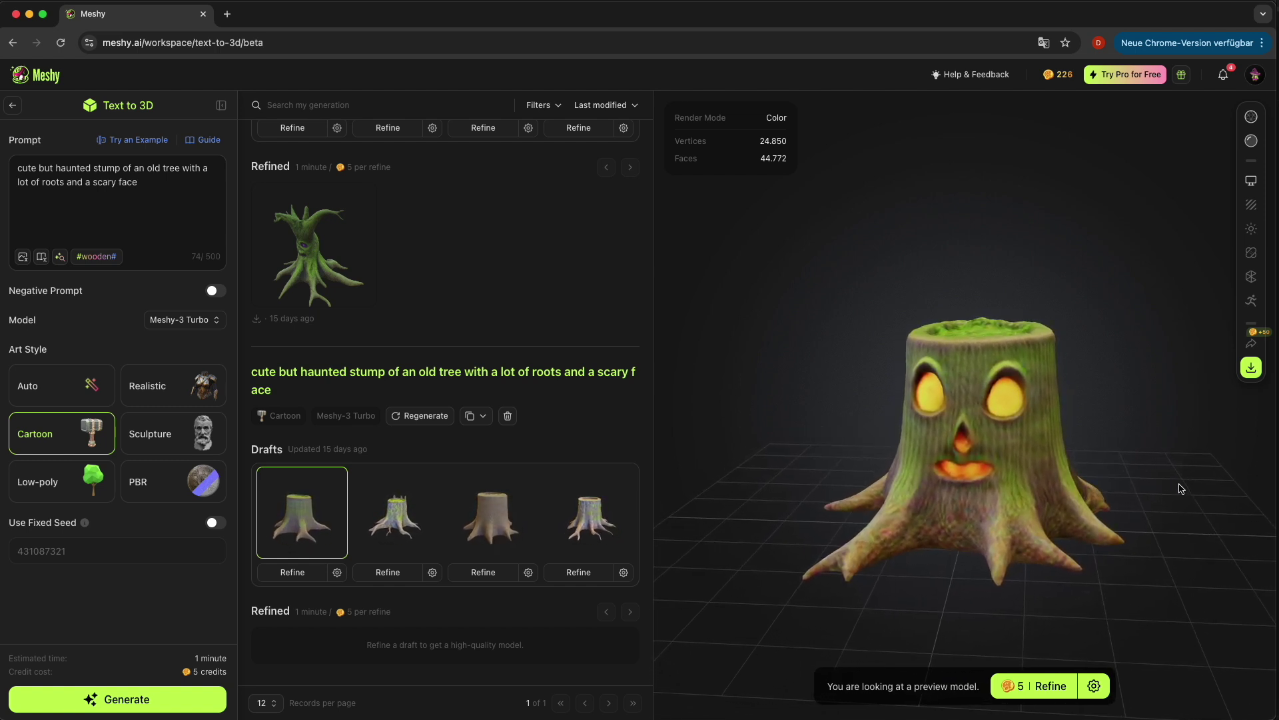
drag(1181, 489, 1136, 517)
drag(1033, 535, 1078, 537)
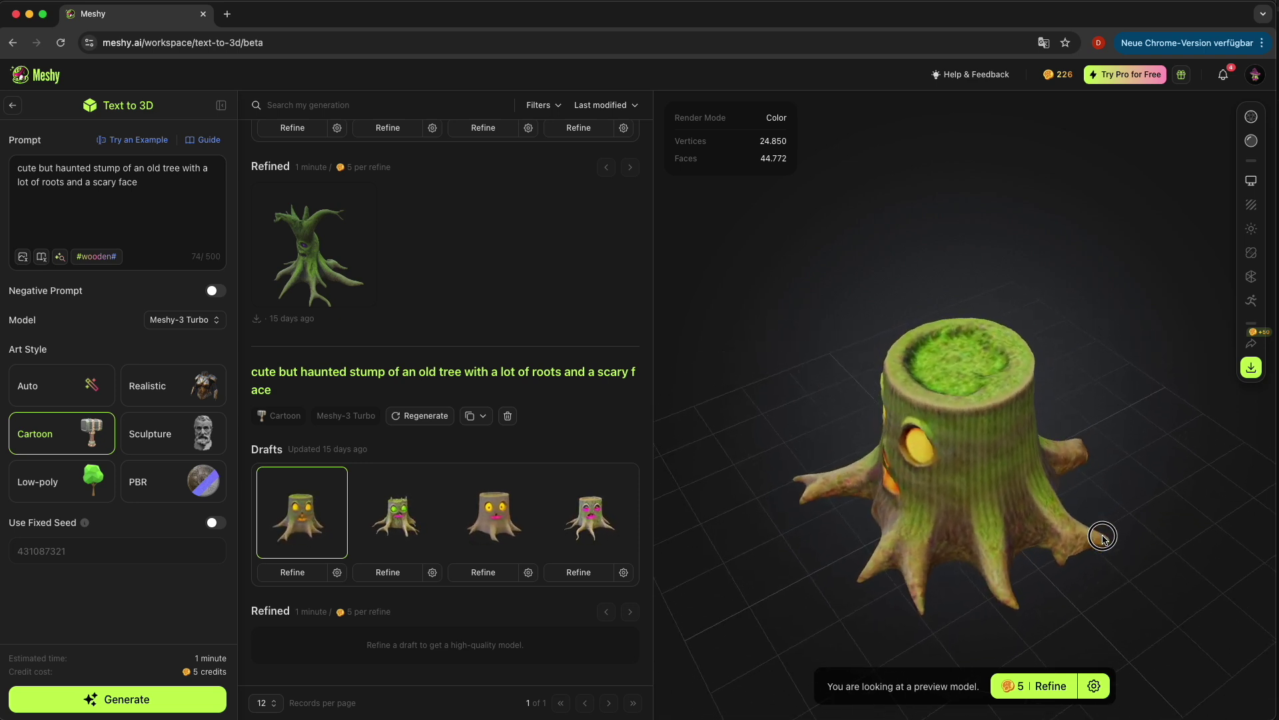
- Preview the refined model of the "haunted old tree with a lot of roots and a scary face" generation
click(351, 251)
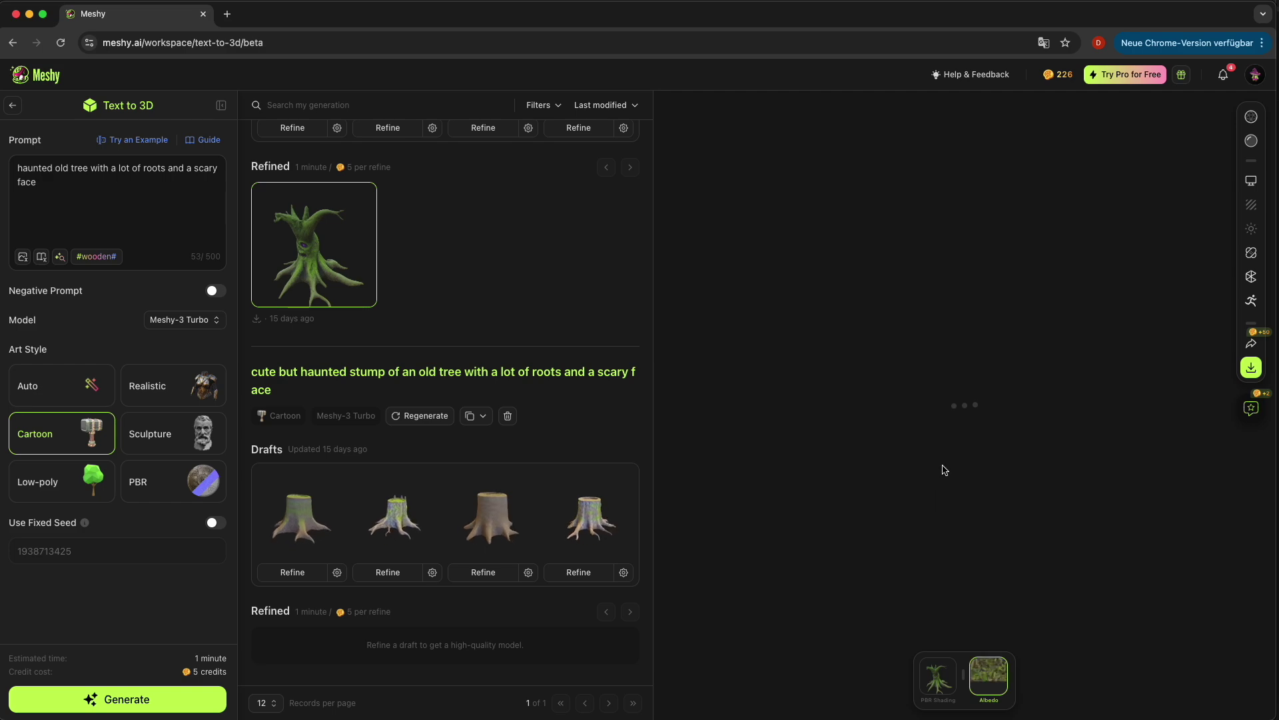
mouse_move(917, 596)
mouse_down()
mouse_move(1045, 593)
mouse_move(965, 591)
mouse_move(929, 571)
mouse_move(651, 559)
mouse_move(809, 488)
mouse_move(909, 531)
mouse_move(986, 589)
mouse_move(923, 597)
mouse_up()
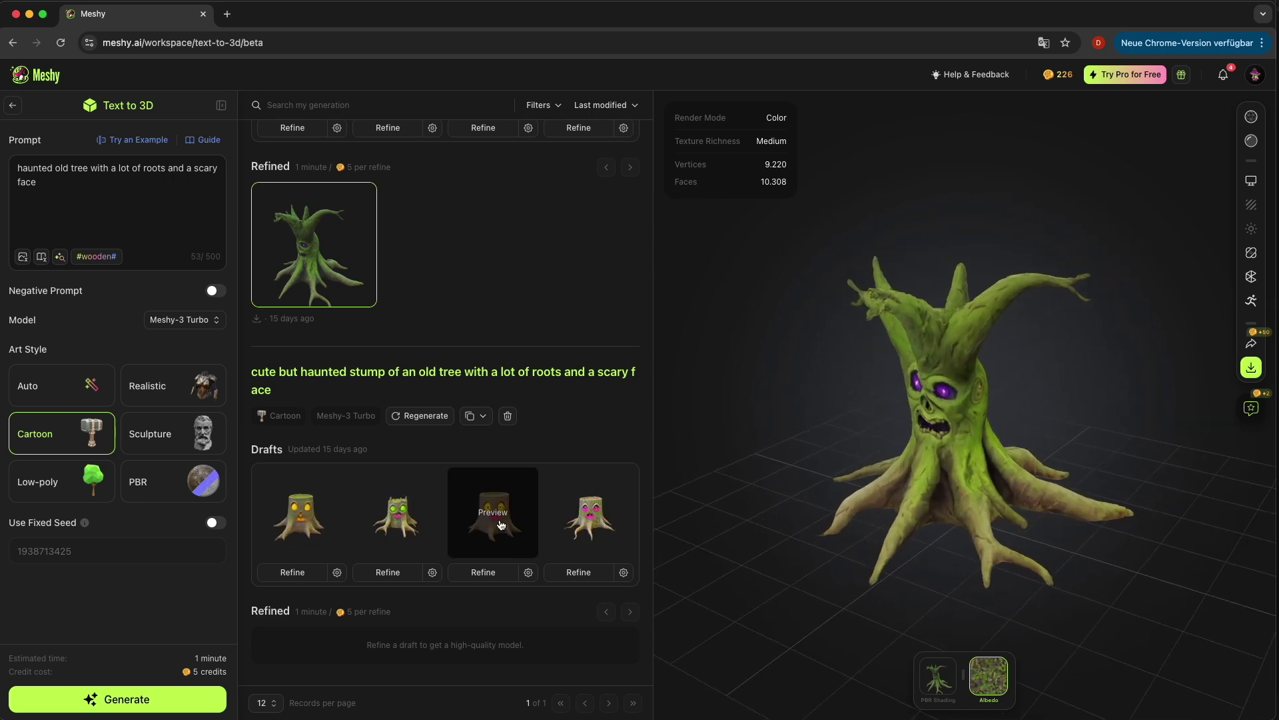
- Reopen the first draft of the haunted stump and turn off its material preview to show the untextured mesh
click(317, 535)
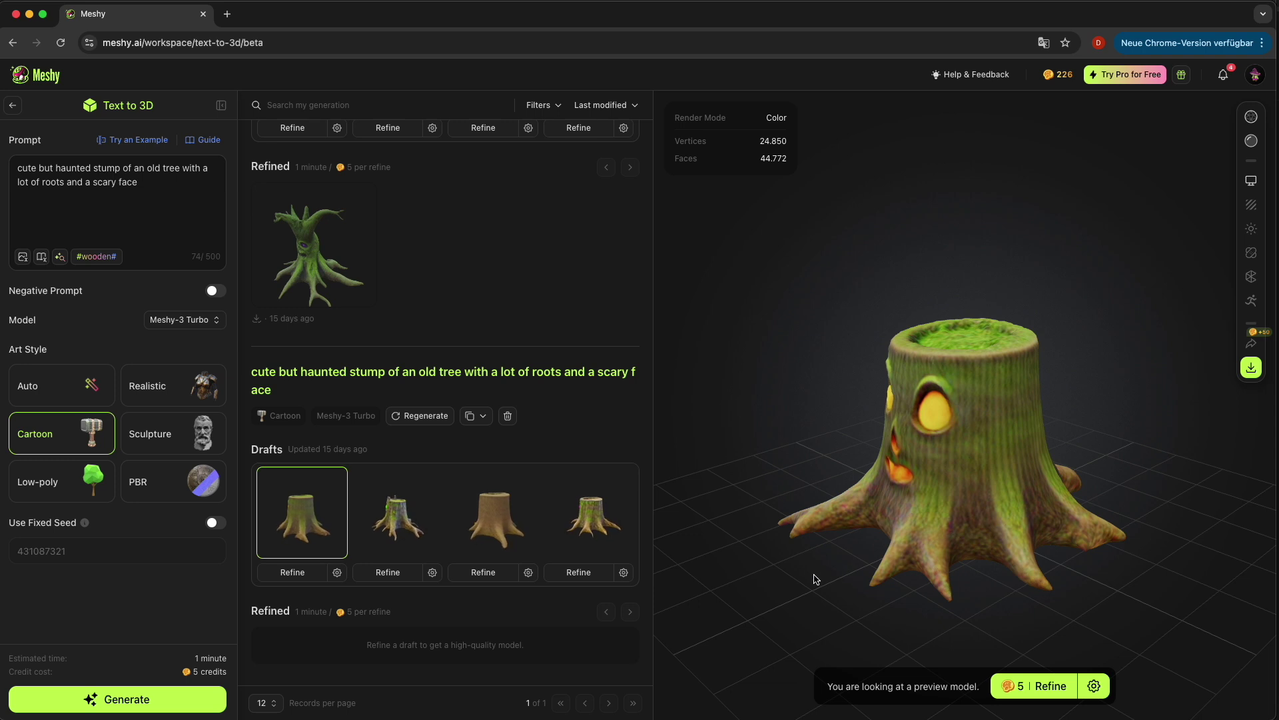
drag(894, 587, 815, 604)
drag(931, 585, 810, 593)
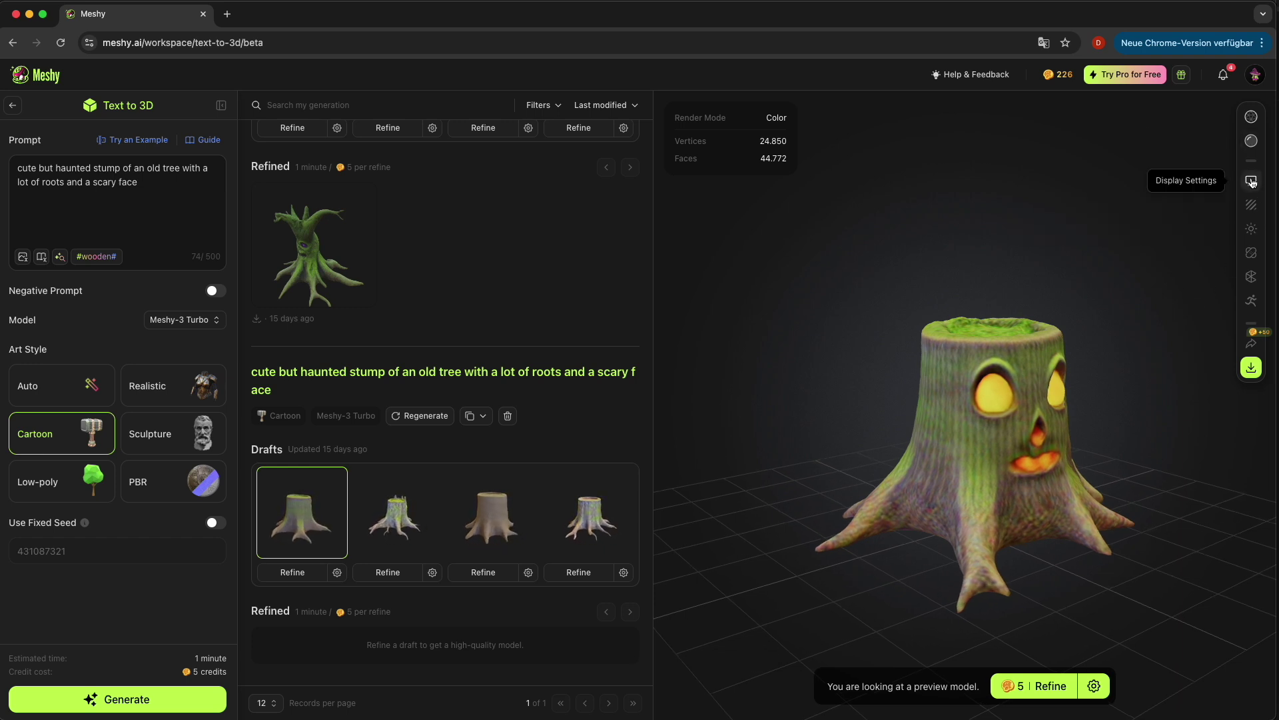
click(1252, 141)
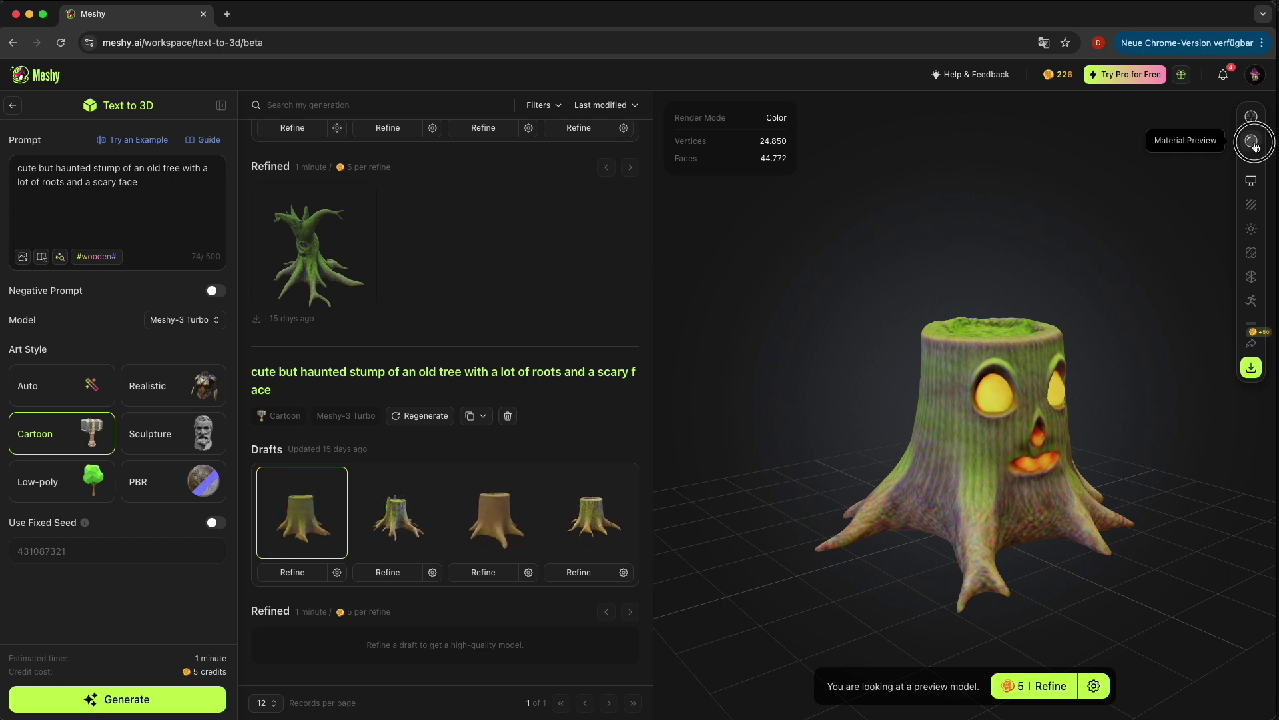
drag(1126, 427, 1141, 457)
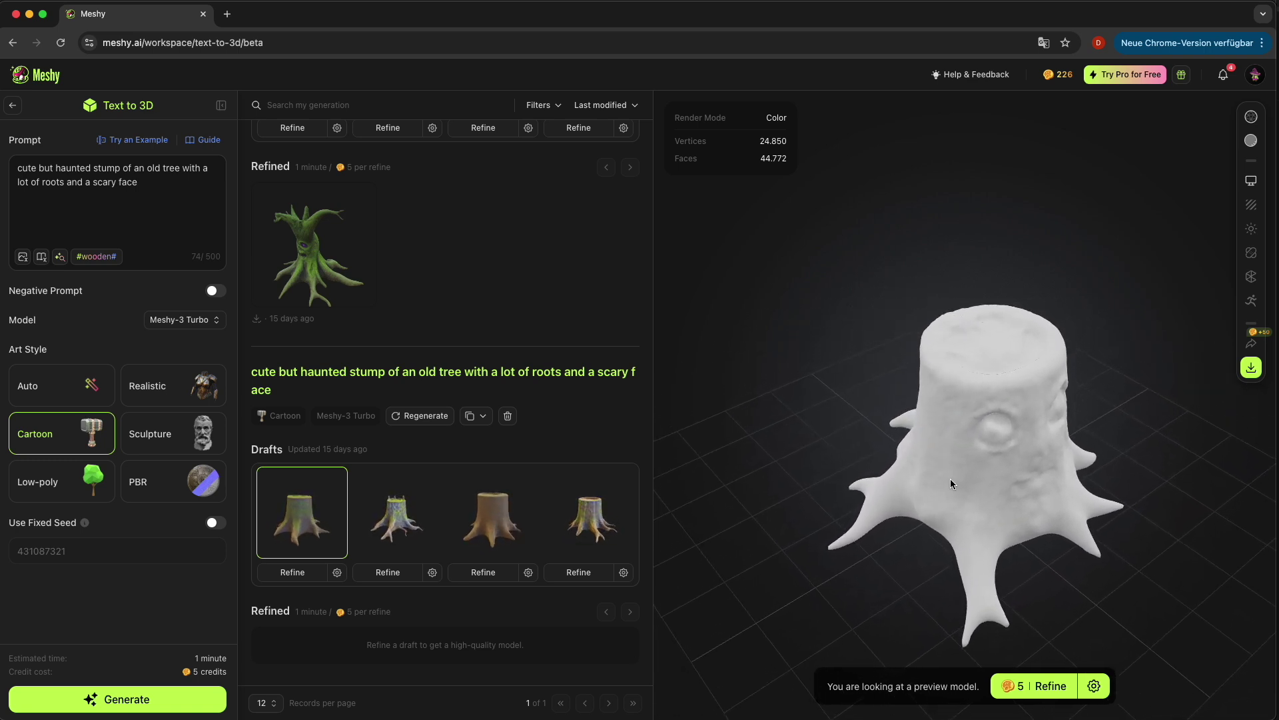
- Examine the untextured stump's face, roots, top and base edge from different angles
scroll(1013, 485, up, 5)
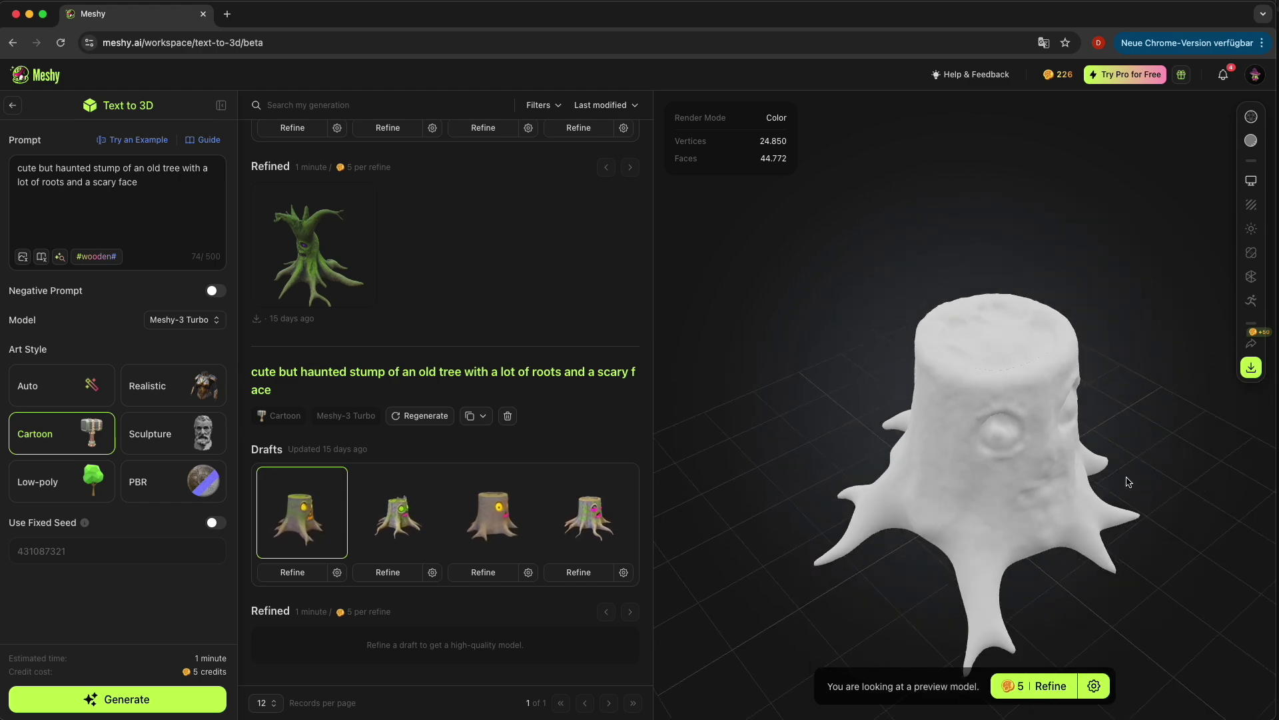
drag(943, 496, 1003, 522)
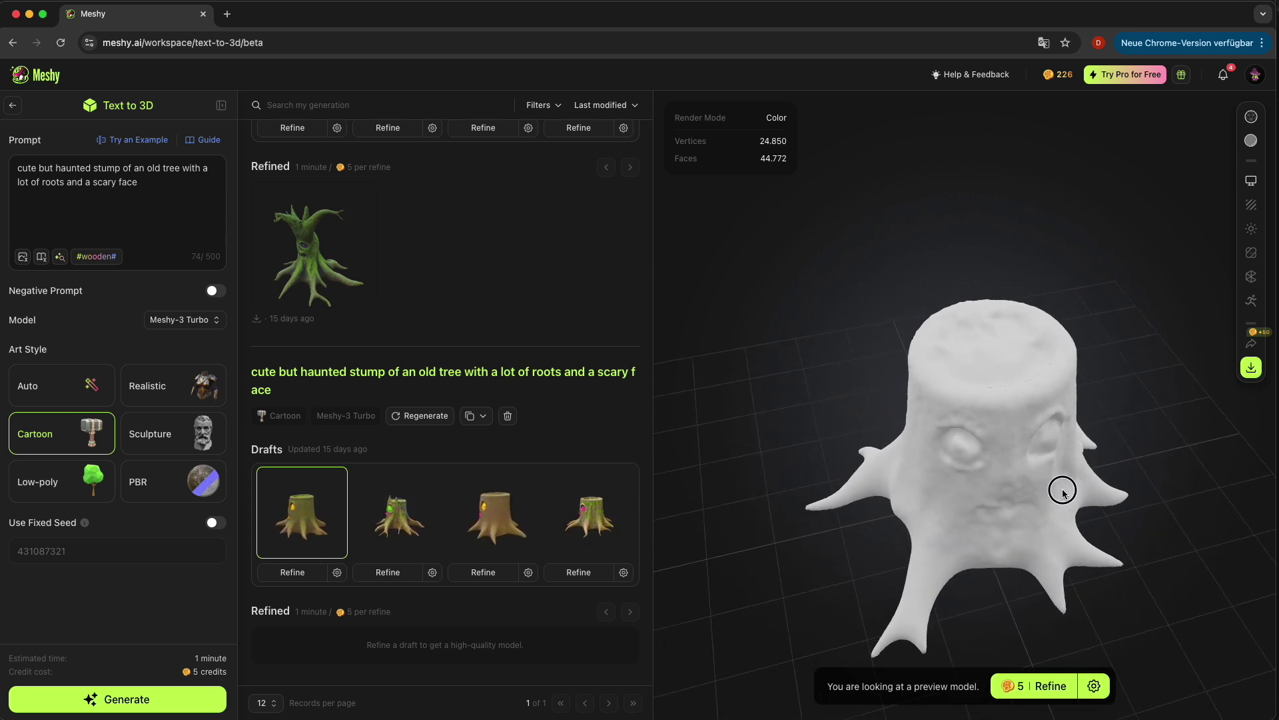
drag(1064, 491, 978, 507)
drag(923, 540, 1129, 516)
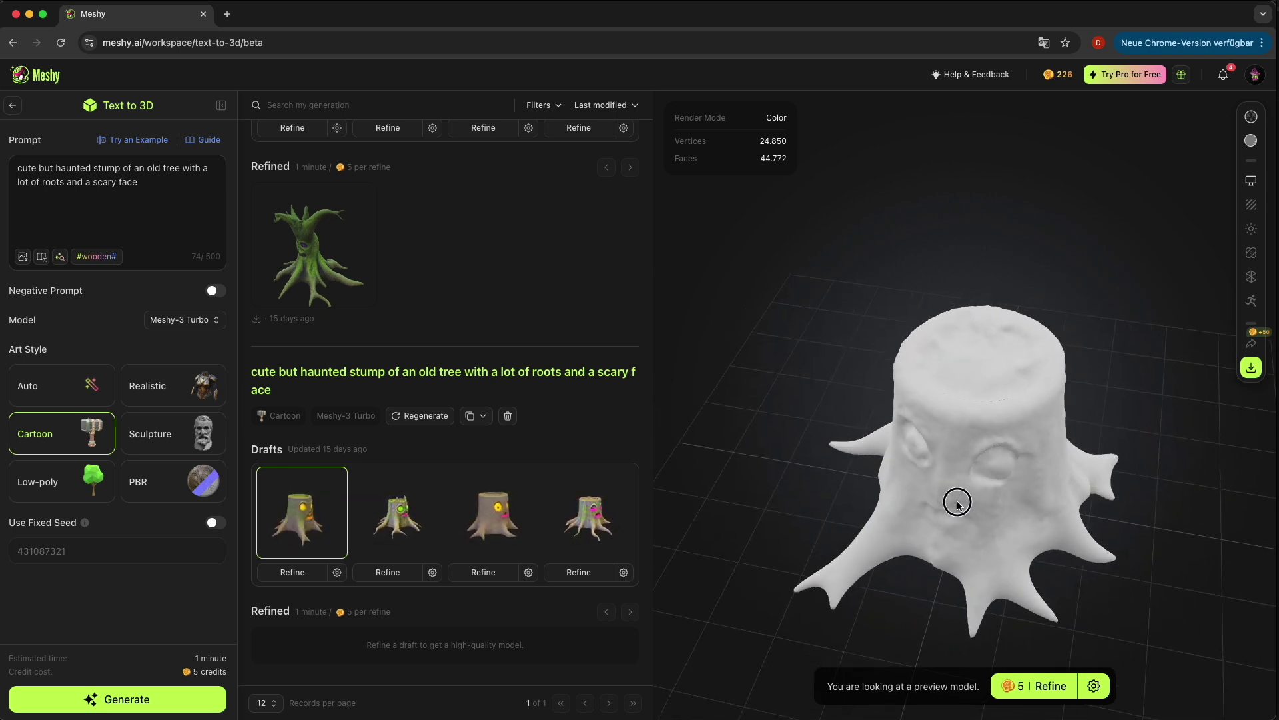
drag(885, 517, 1099, 511)
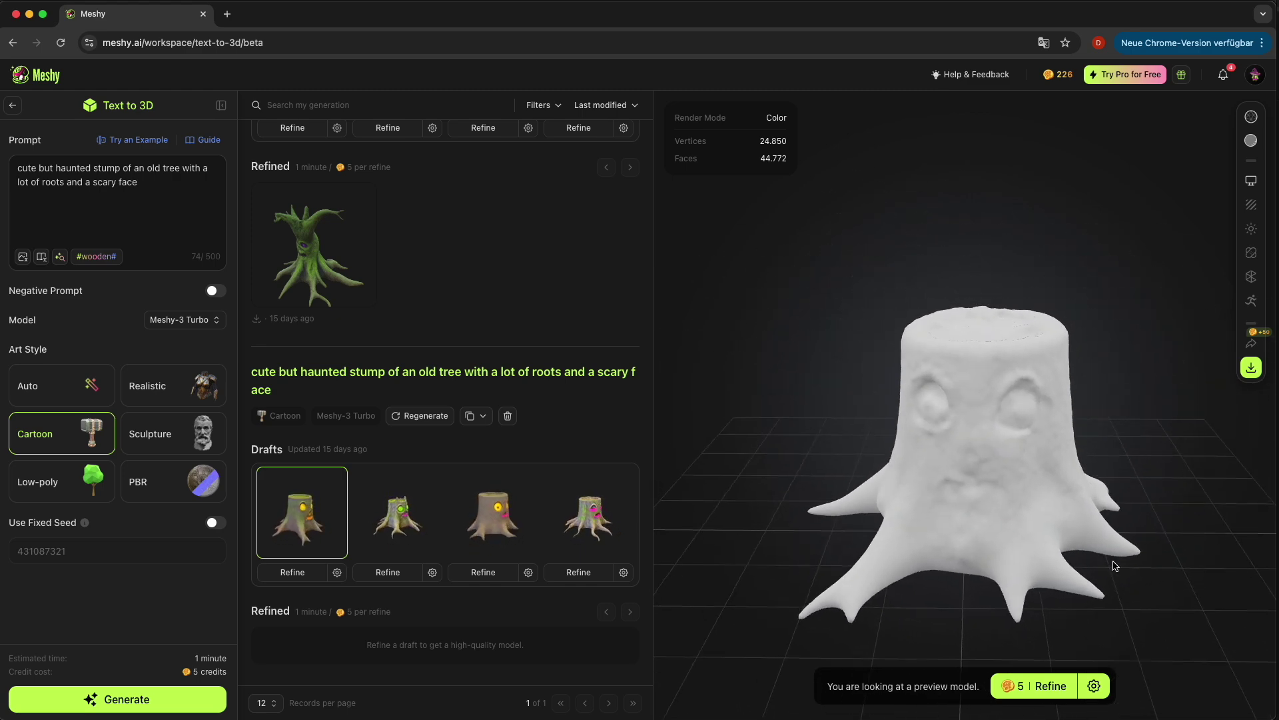
drag(1192, 531, 1155, 455)
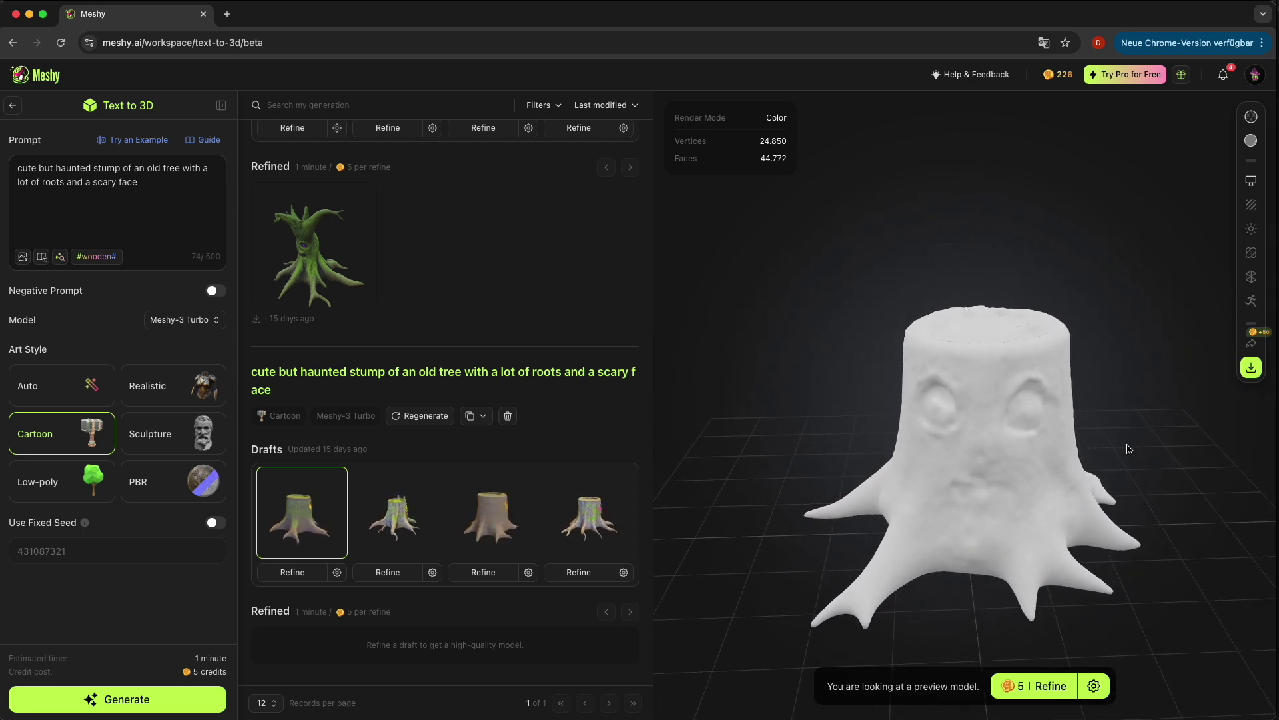
drag(1107, 472, 827, 471)
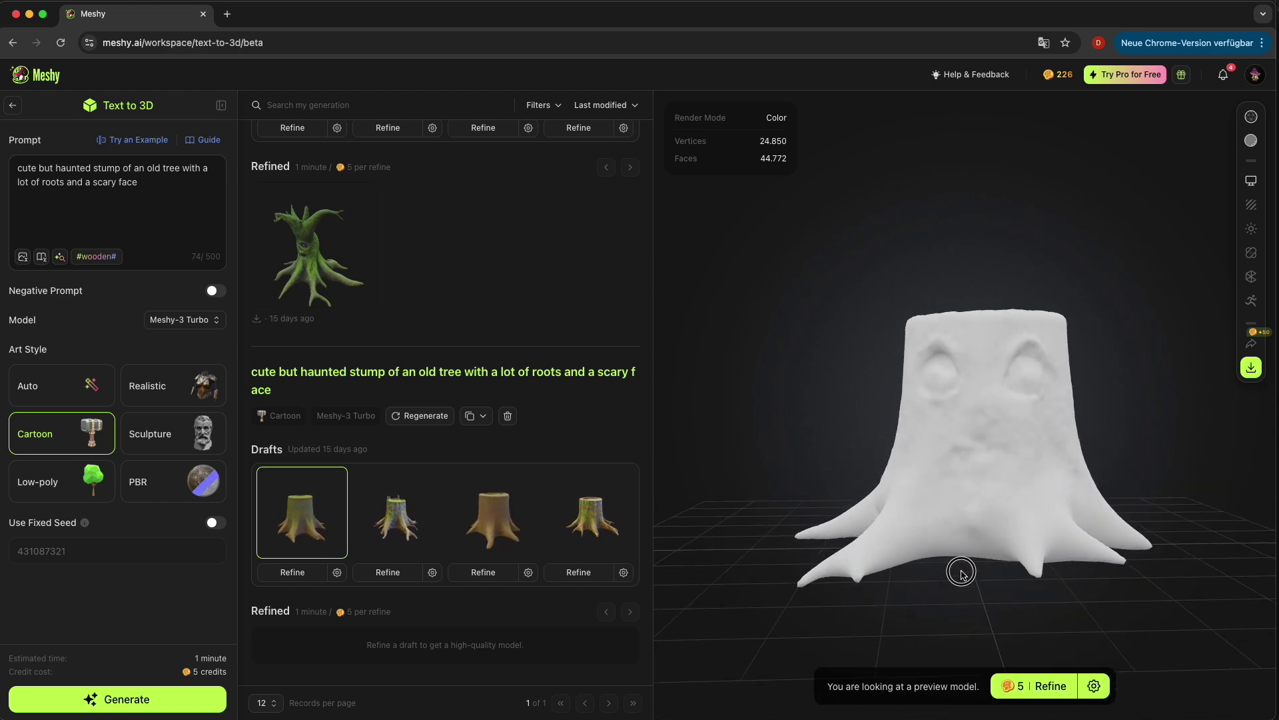
drag(972, 500, 973, 644)
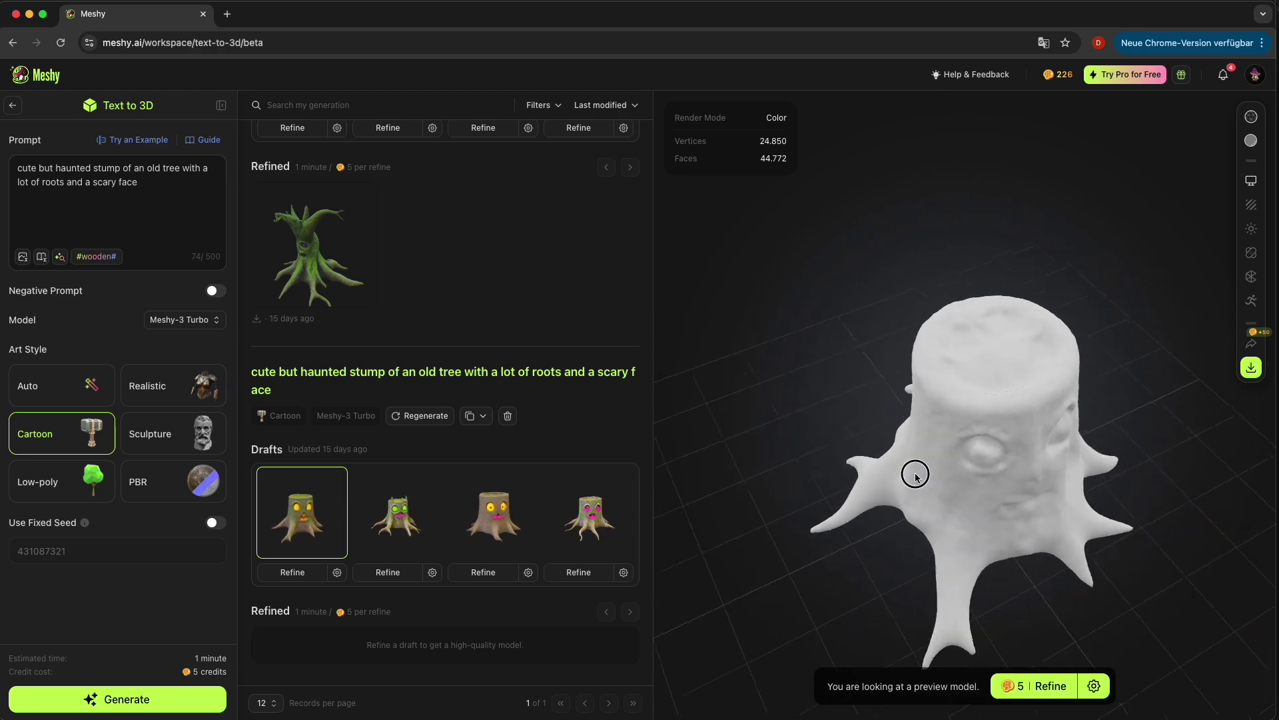
drag(791, 521, 837, 413)
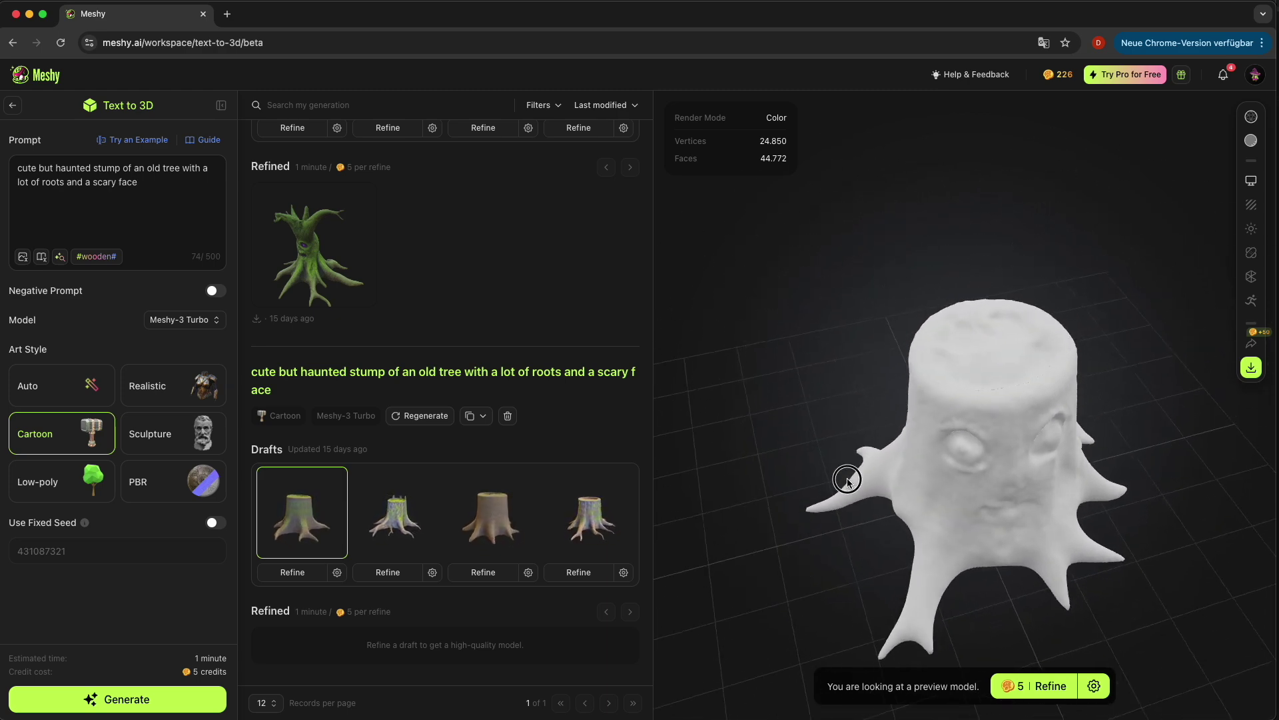
mouse_move(848, 481)
mouse_down()
mouse_move(875, 471)
mouse_move(839, 459)
mouse_up()
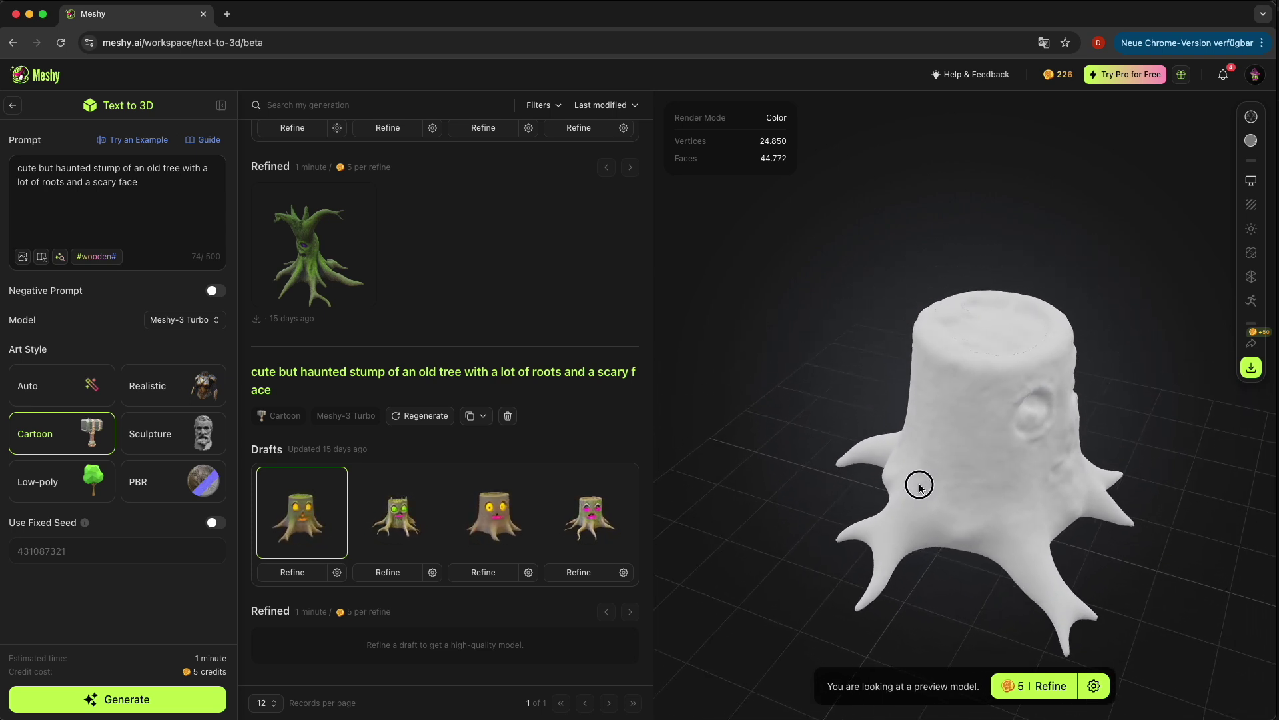
drag(819, 520, 1074, 657)
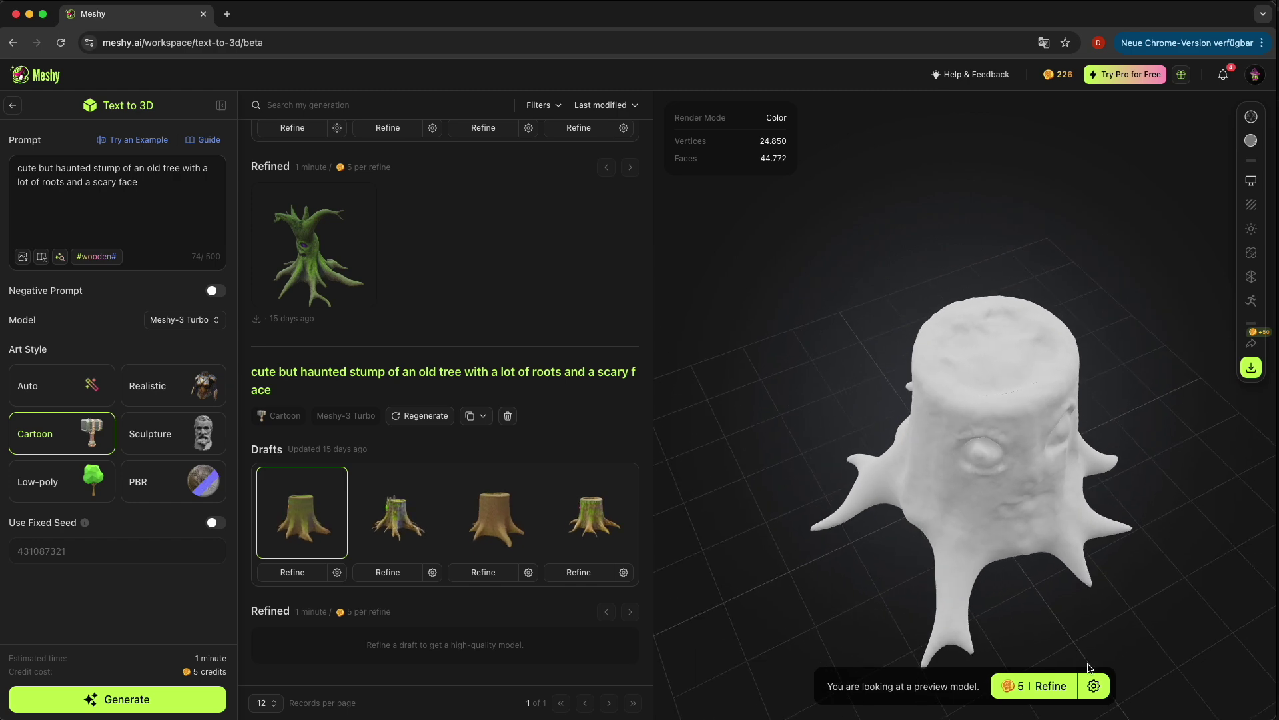
scroll(392, 398, up, 1)
scroll(391, 399, up, 10)
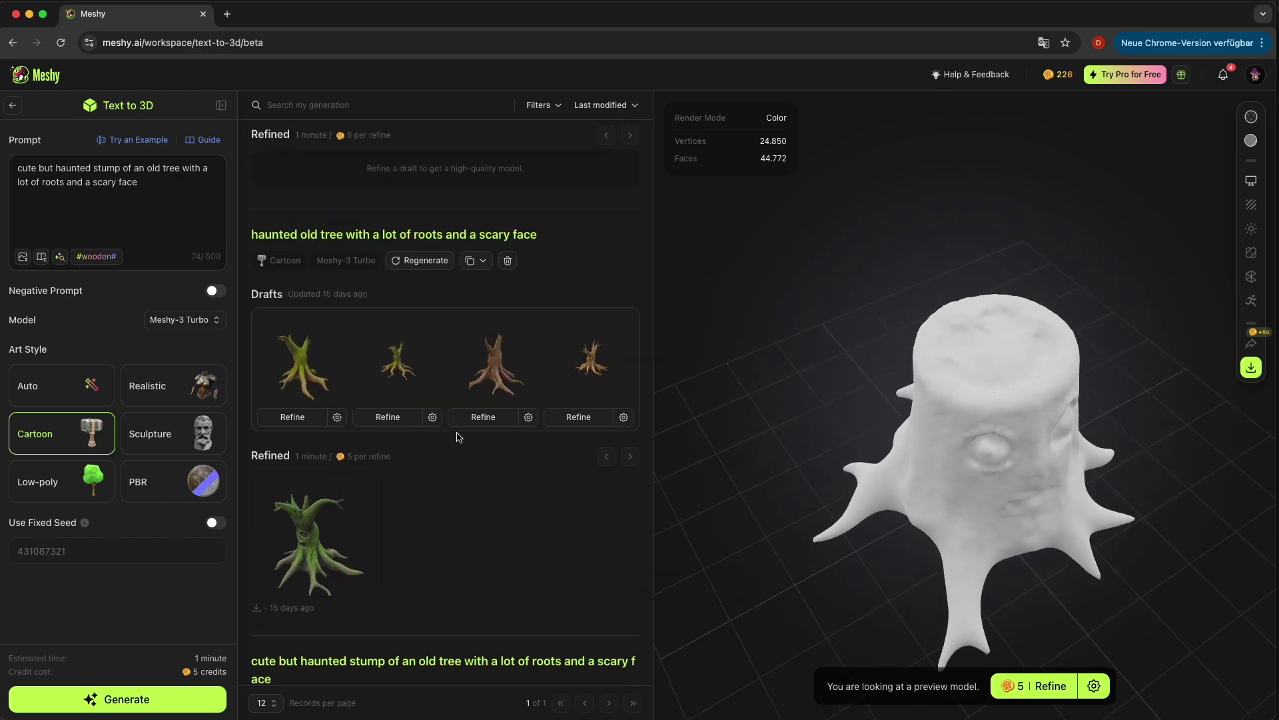
scroll(457, 437, up, 4)
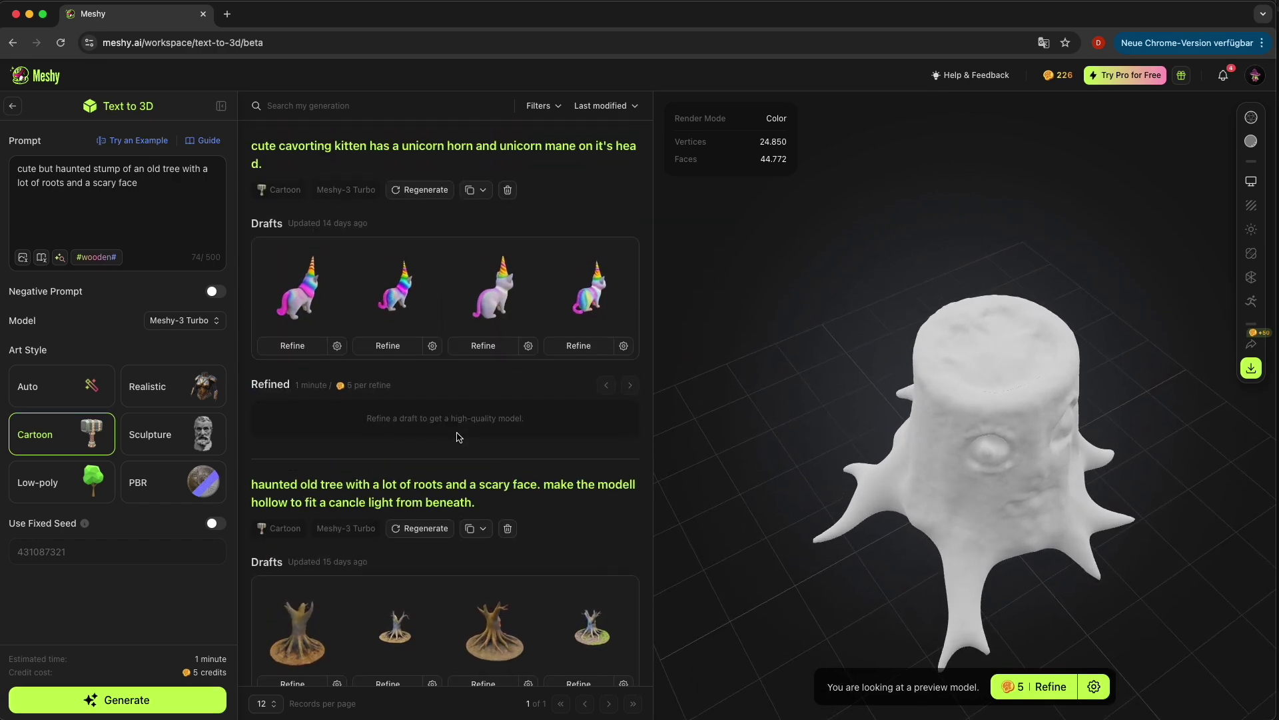
scroll(458, 437, down, 10)
scroll(457, 437, down, 2)
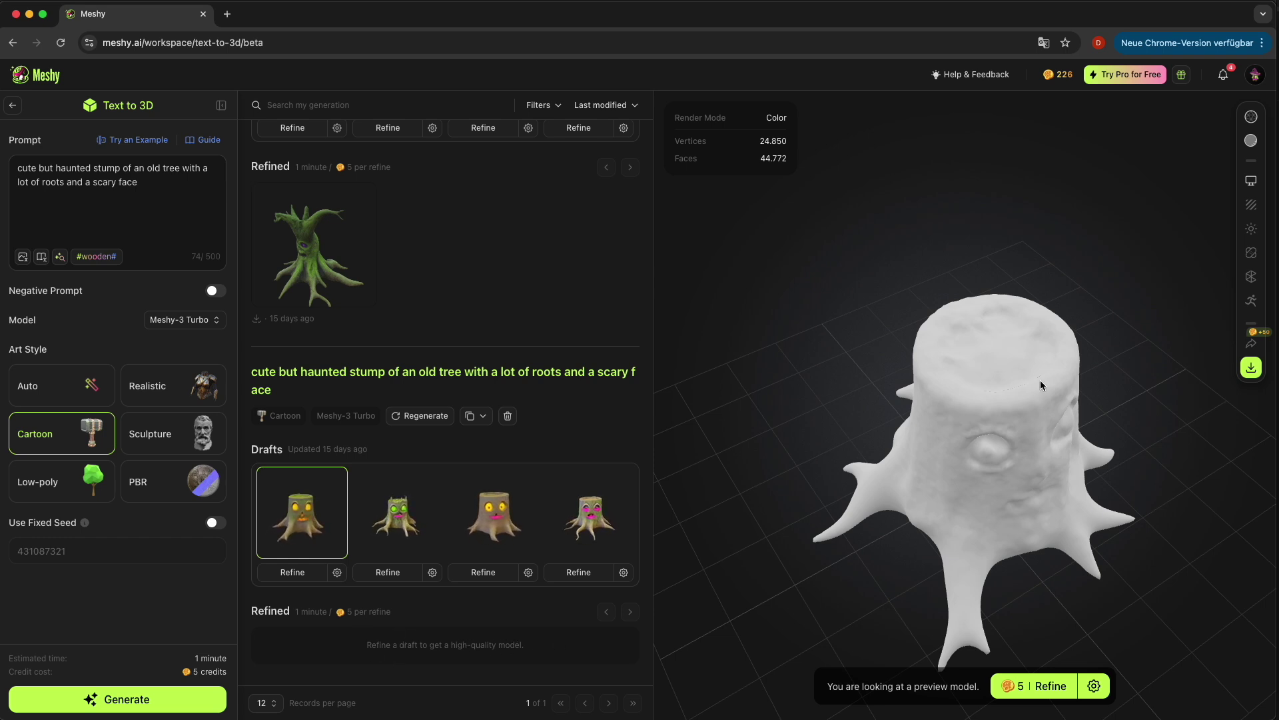
- Check the stump draft's download formats, choosing STL, and close the download settings without downloading
drag(1129, 438, 913, 466)
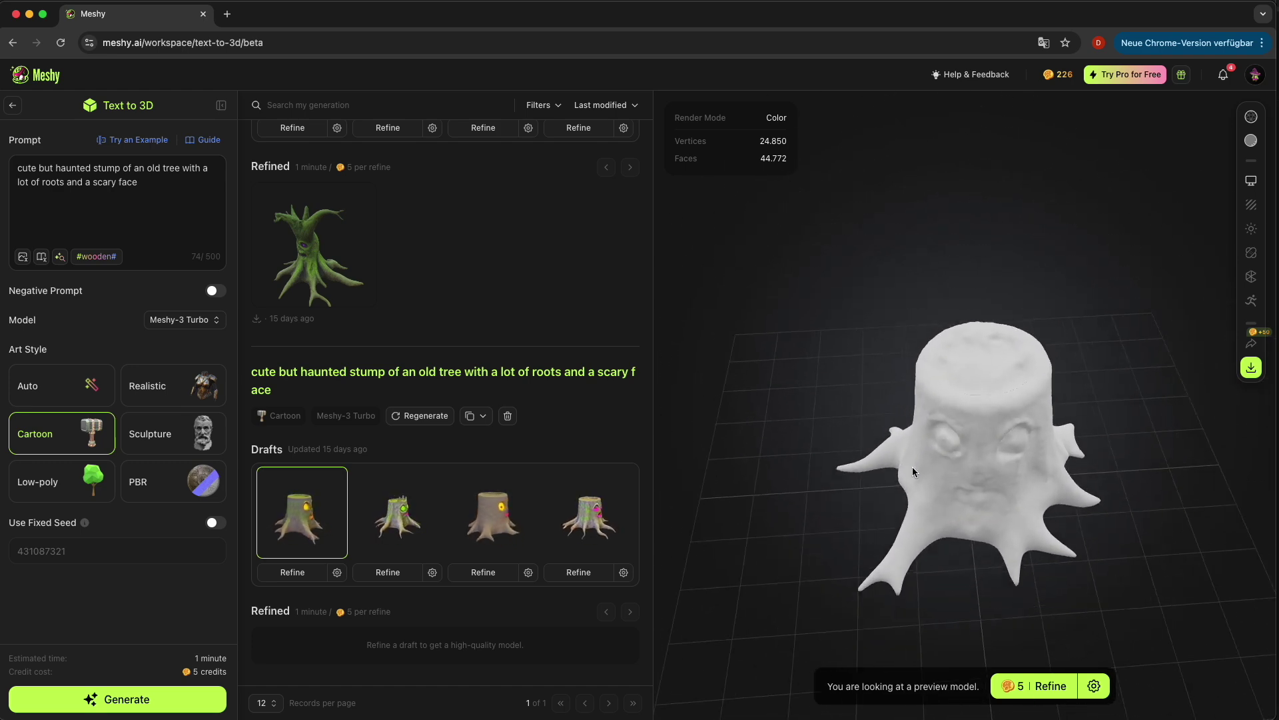
click(1252, 368)
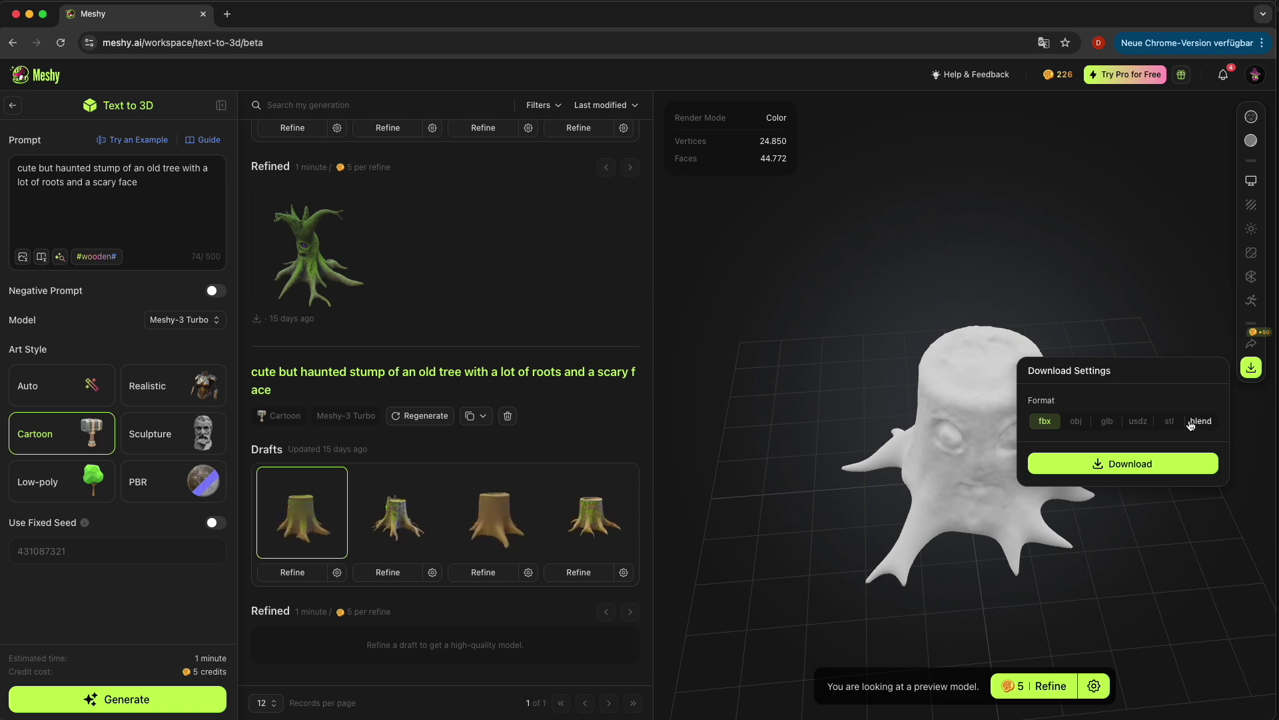
click(1170, 422)
click(1174, 589)
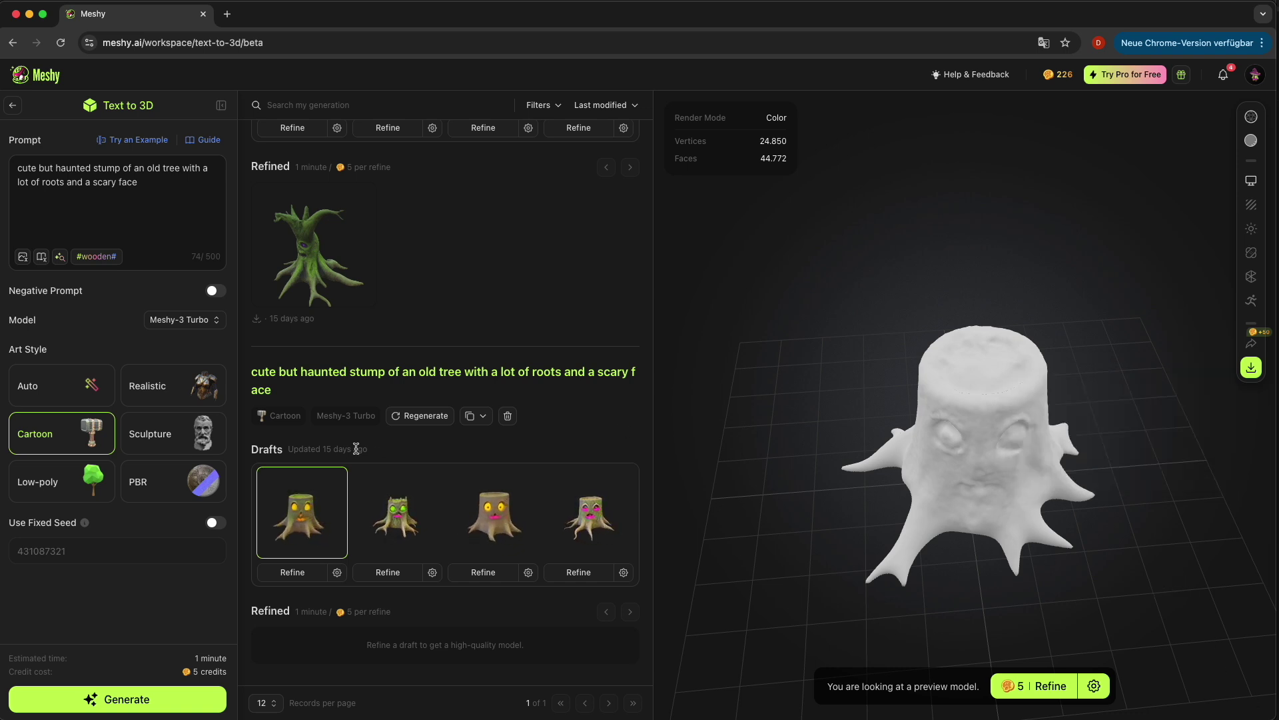
- Preview the third draft of the "cute cavorting kitten has a unicorn horn" generation and view the whole model from the front
scroll(450, 346, down, 10)
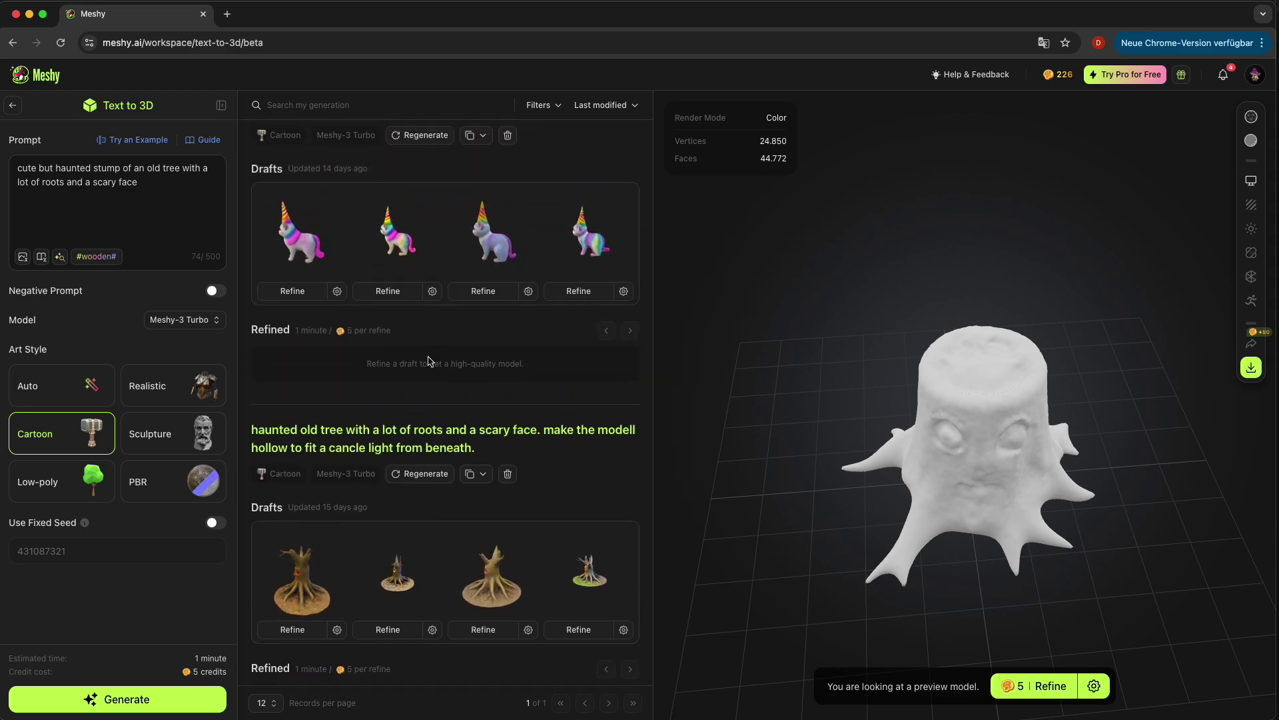
scroll(427, 387, up, 1)
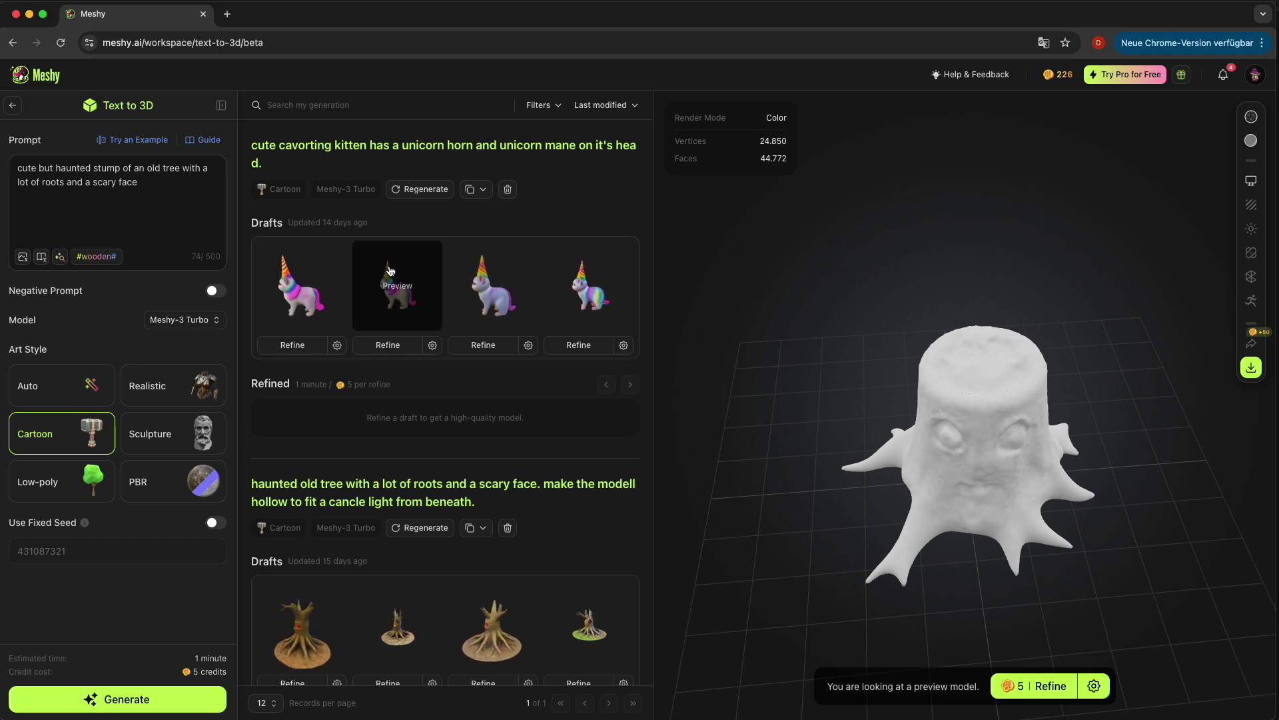
click(467, 288)
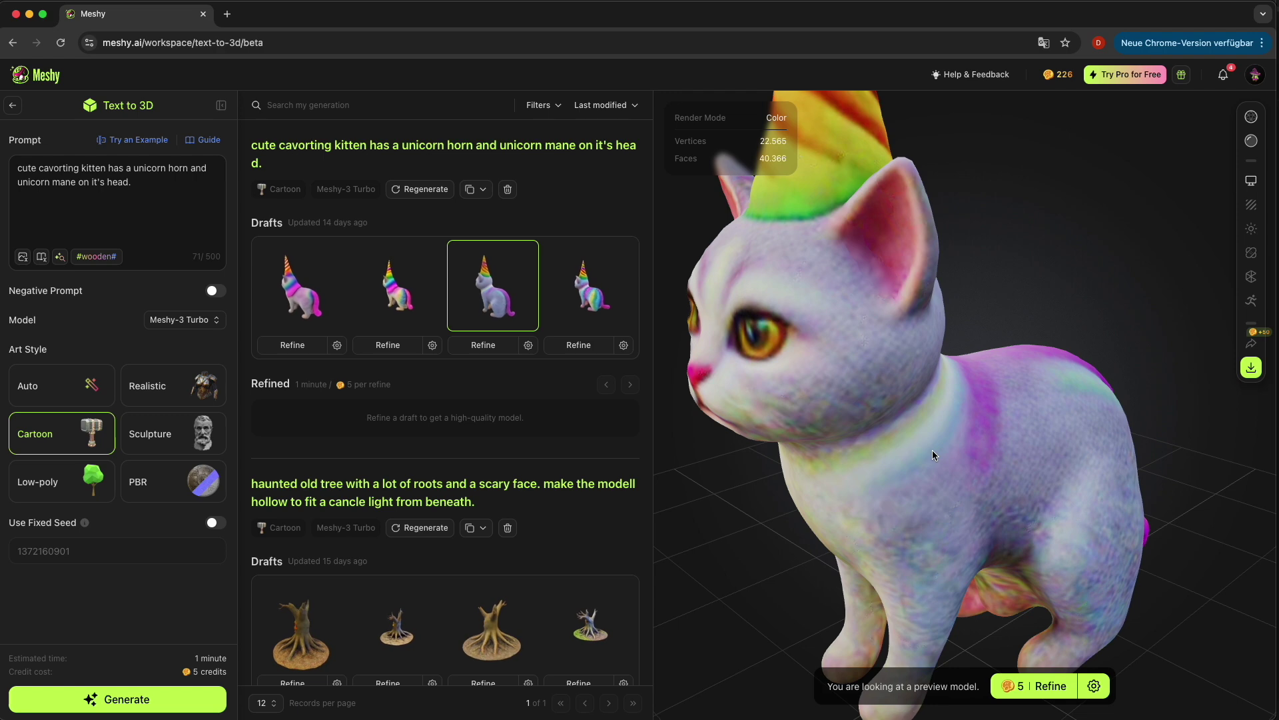
drag(828, 490, 909, 489)
scroll(908, 489, down, 3)
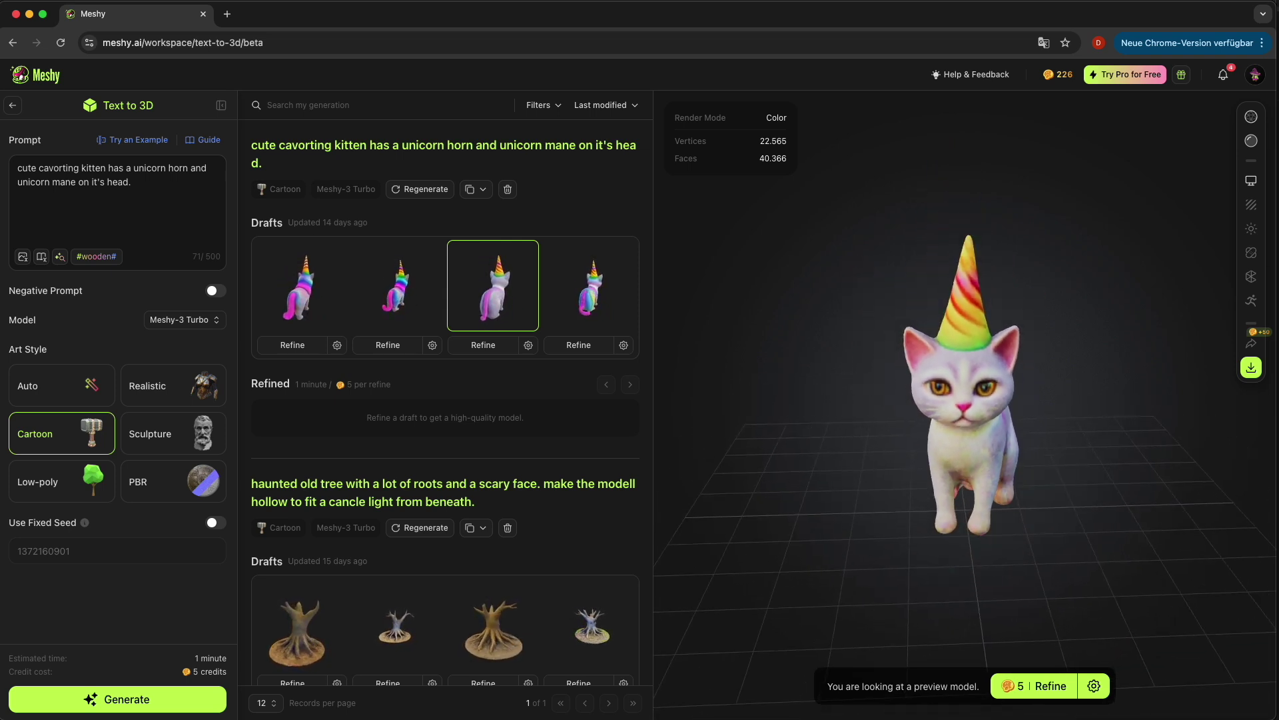
- Turn off the kitten's material preview and inspect the untextured face, horn and body from the front, side and above
click(1250, 141)
scroll(916, 486, up, 5)
mouse_move(829, 494)
mouse_down()
mouse_move(1060, 487)
mouse_move(1095, 520)
mouse_move(822, 519)
mouse_move(823, 477)
mouse_up()
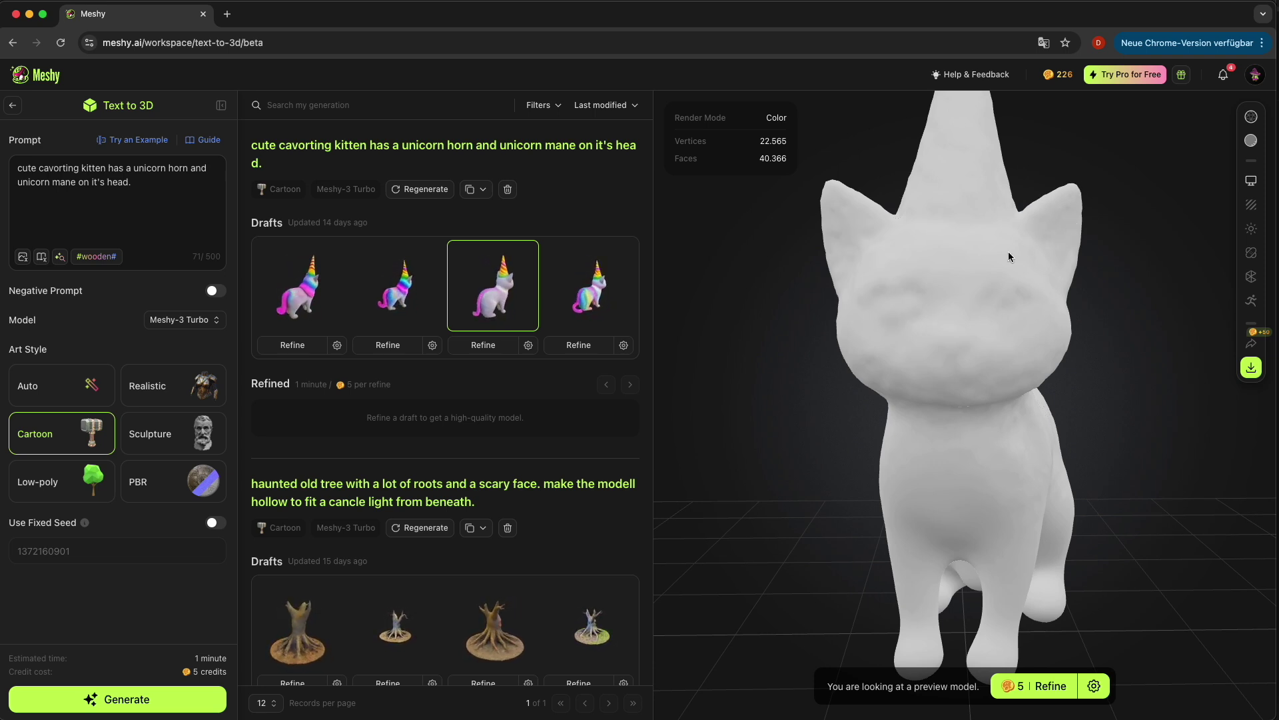
drag(1102, 322, 983, 323)
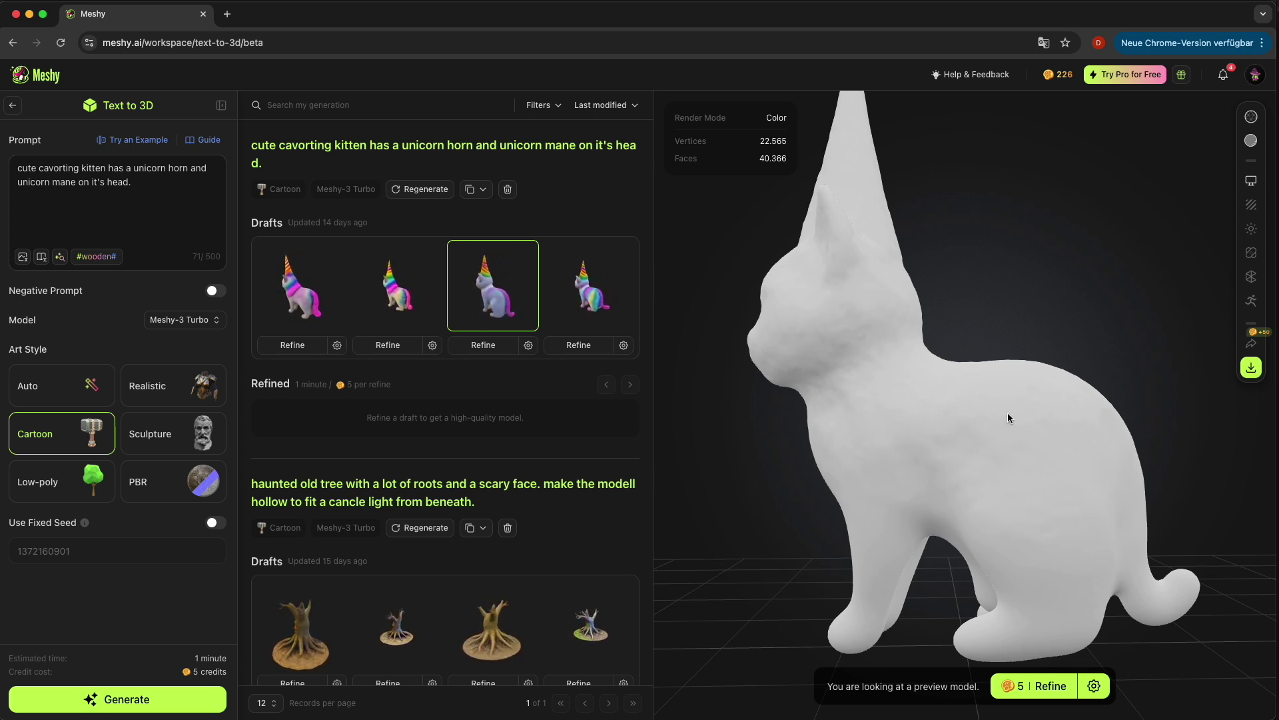
drag(819, 428, 900, 443)
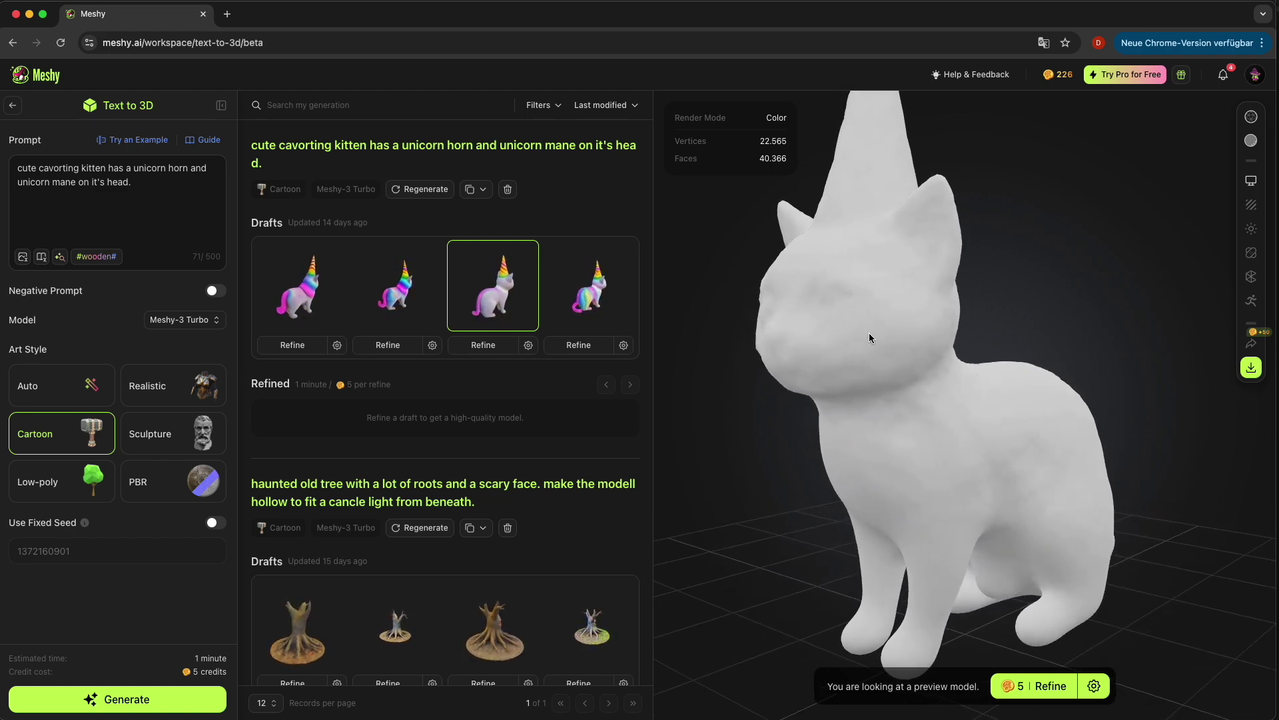
drag(1061, 331, 1096, 405)
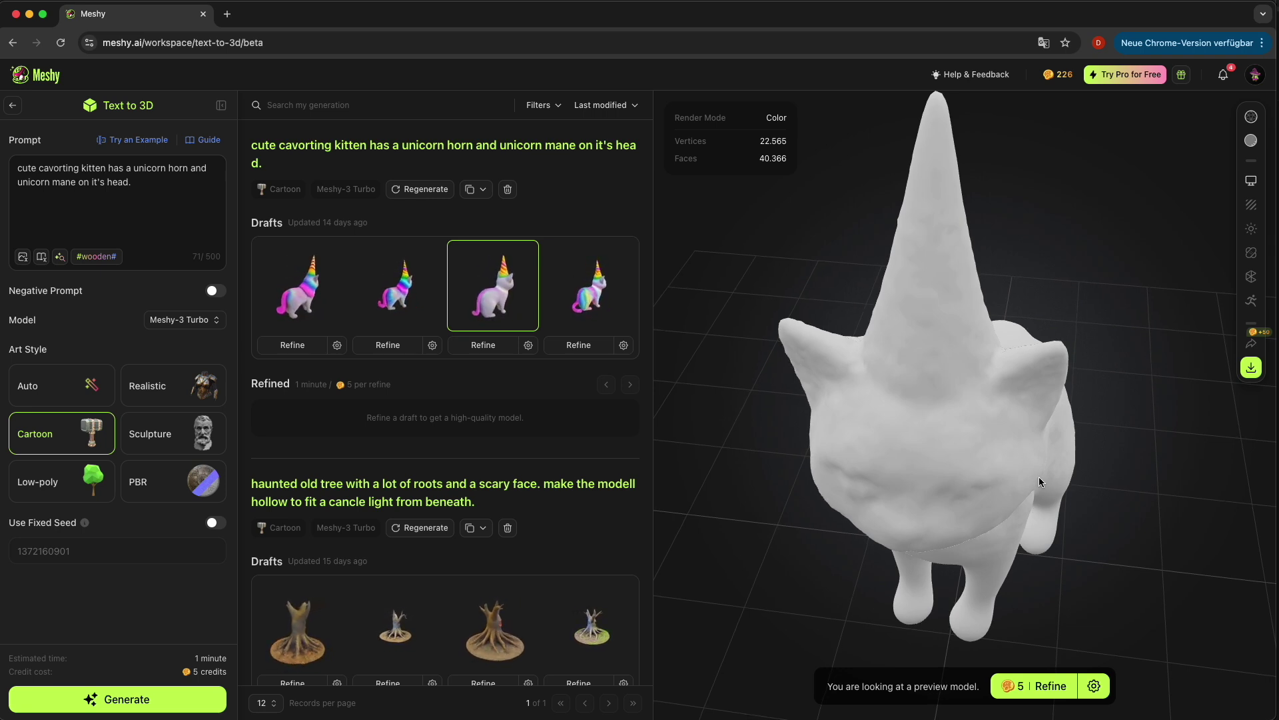
mouse_move(1125, 496)
mouse_down()
mouse_move(1131, 452)
mouse_move(1135, 489)
mouse_move(1129, 472)
mouse_up()
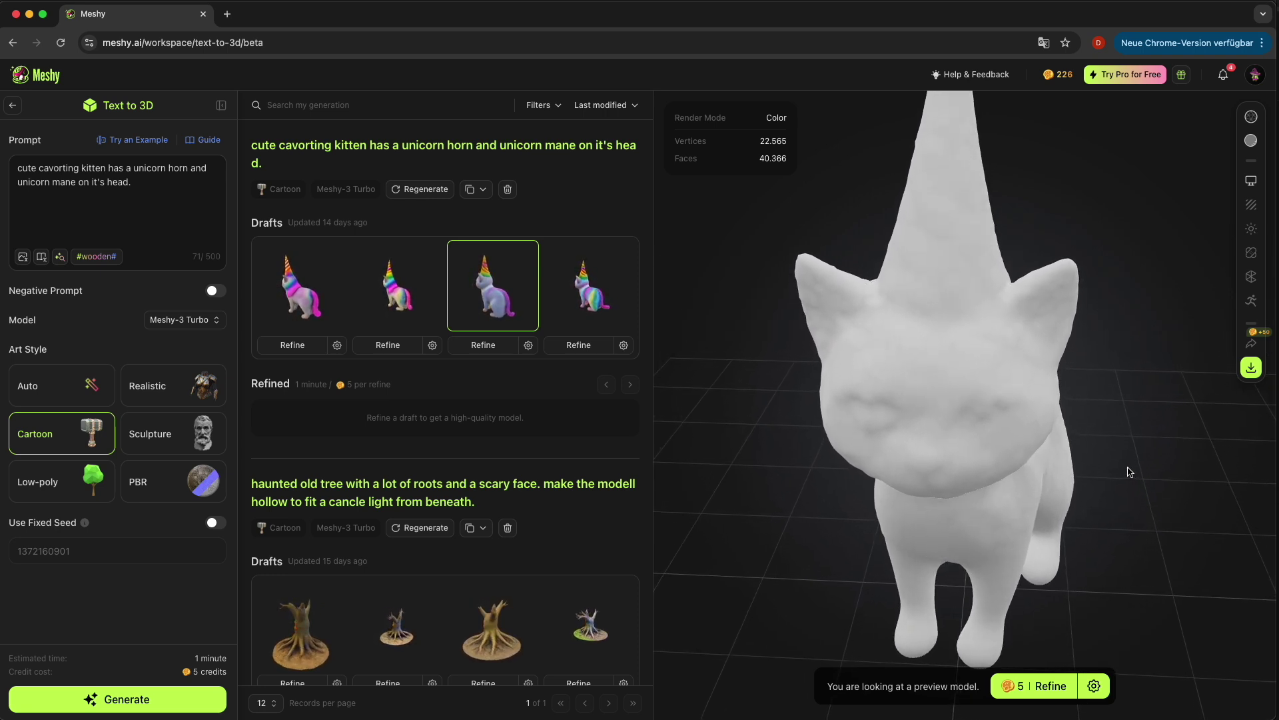
drag(1142, 484, 861, 387)
drag(837, 513, 873, 460)
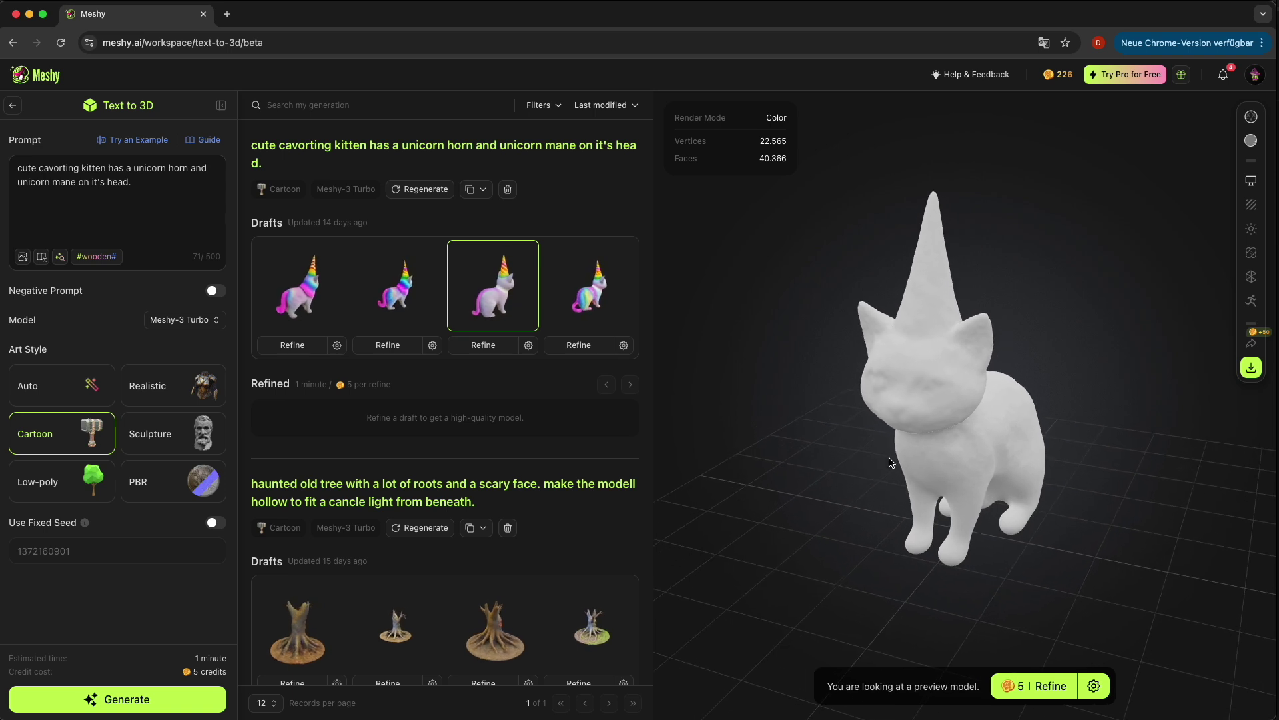
- Examine the untextured kitten's eye area, legs and tail up close and from both sides
scroll(999, 518, up, 5)
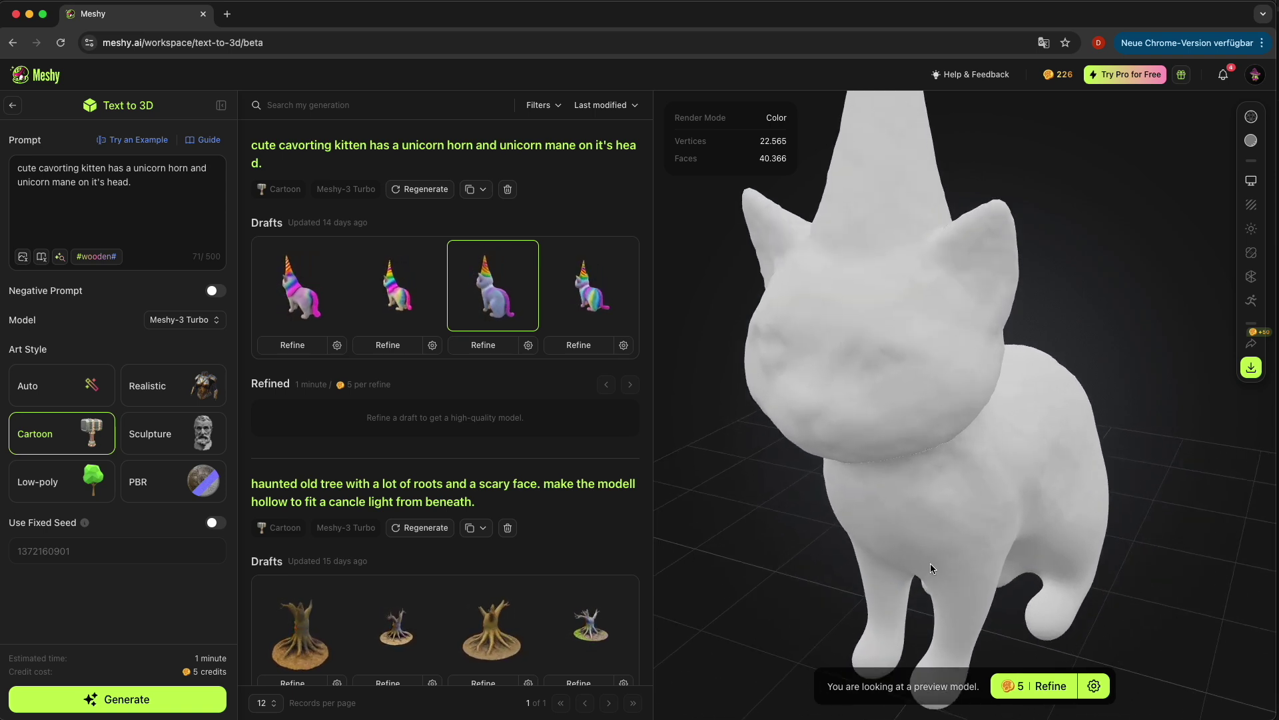
scroll(788, 508, down, 5)
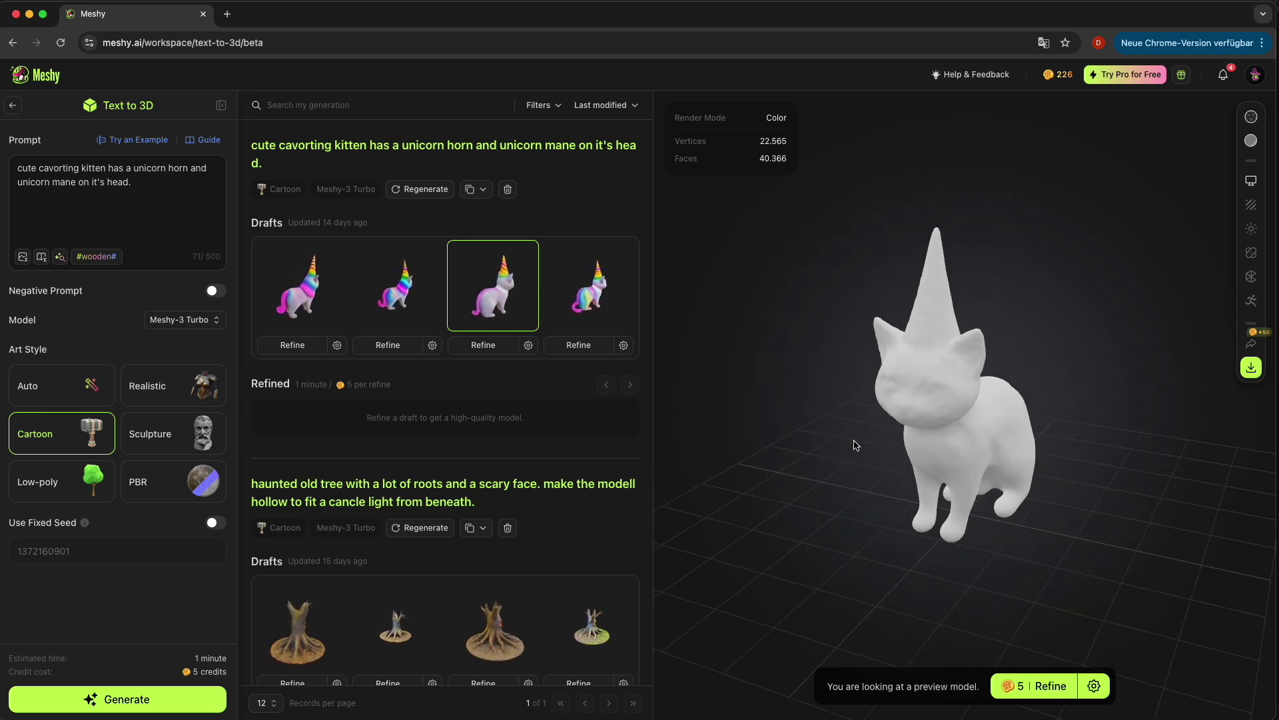
drag(868, 457, 908, 461)
drag(1109, 469, 1166, 469)
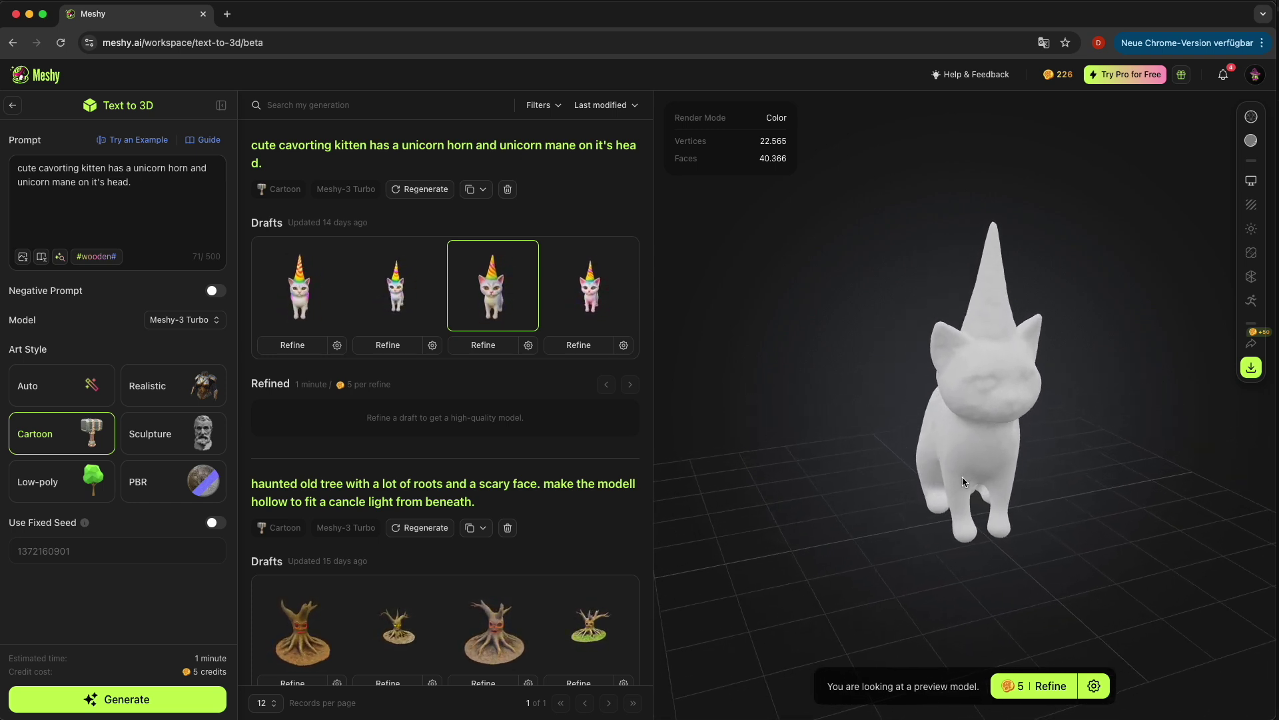
drag(1124, 370, 1028, 391)
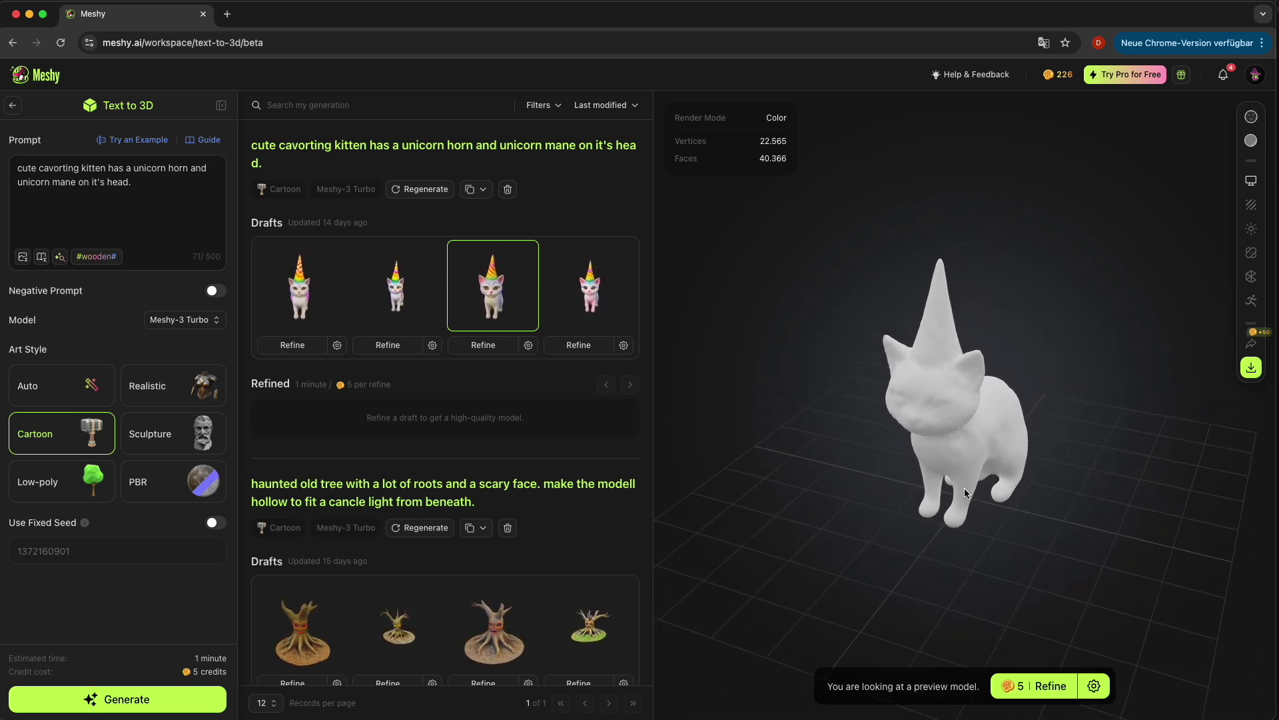
drag(891, 474, 1073, 431)
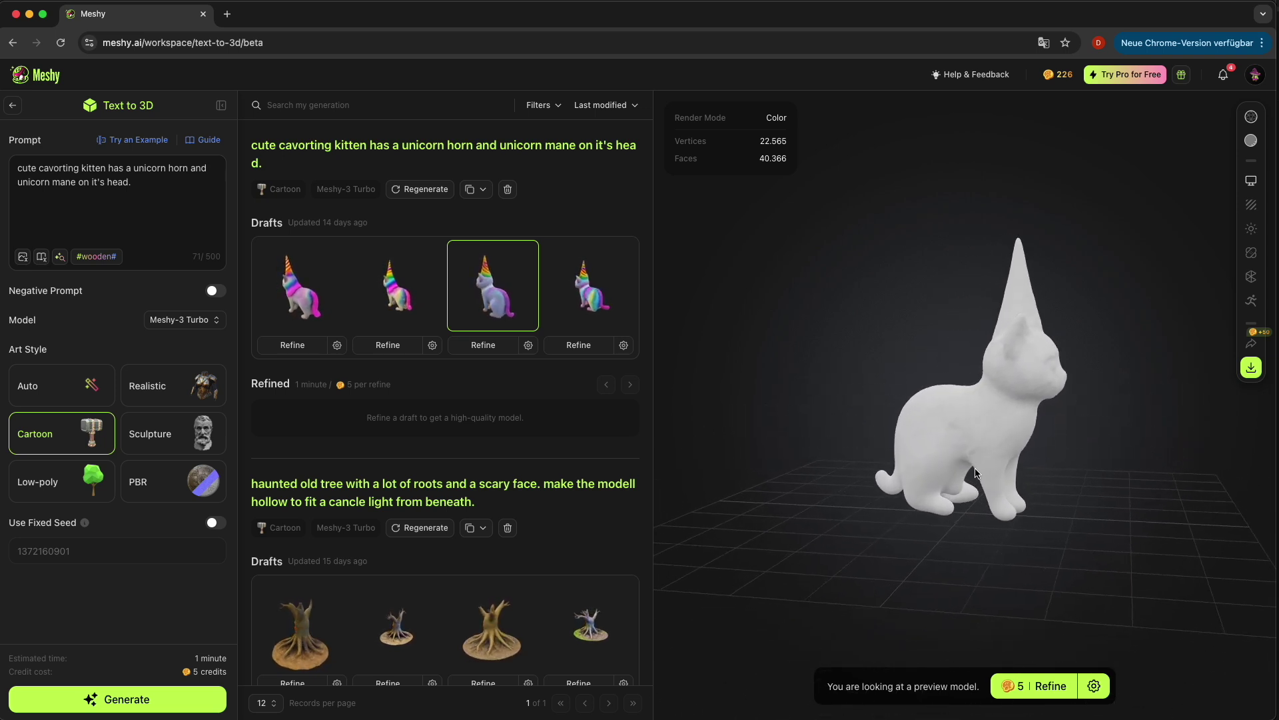
scroll(975, 470, up, 5)
drag(1202, 510, 1079, 524)
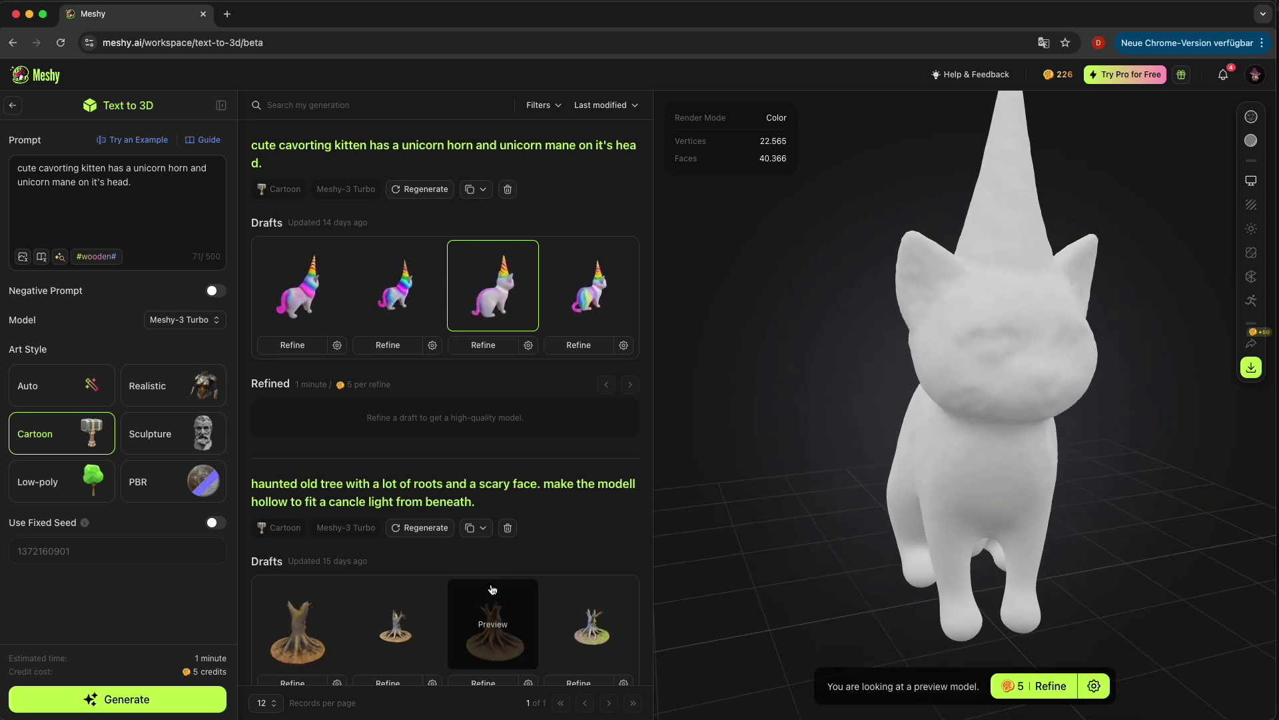
drag(1143, 452, 1016, 506)
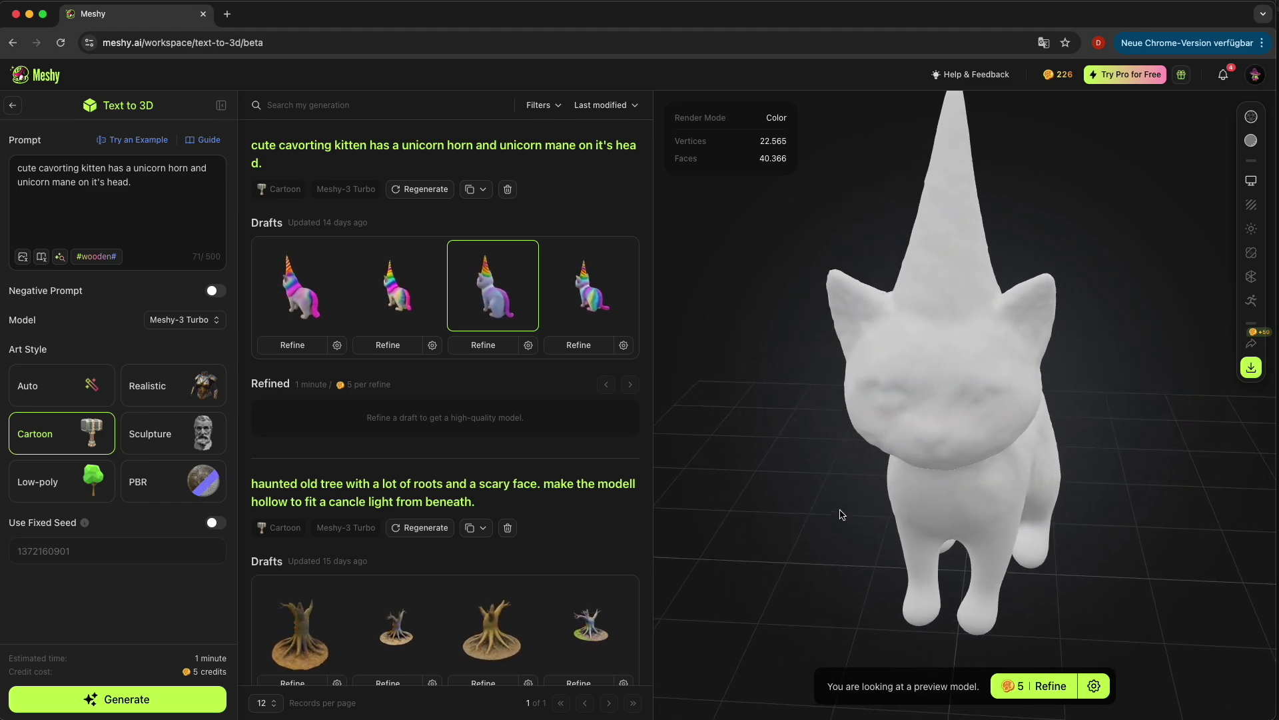
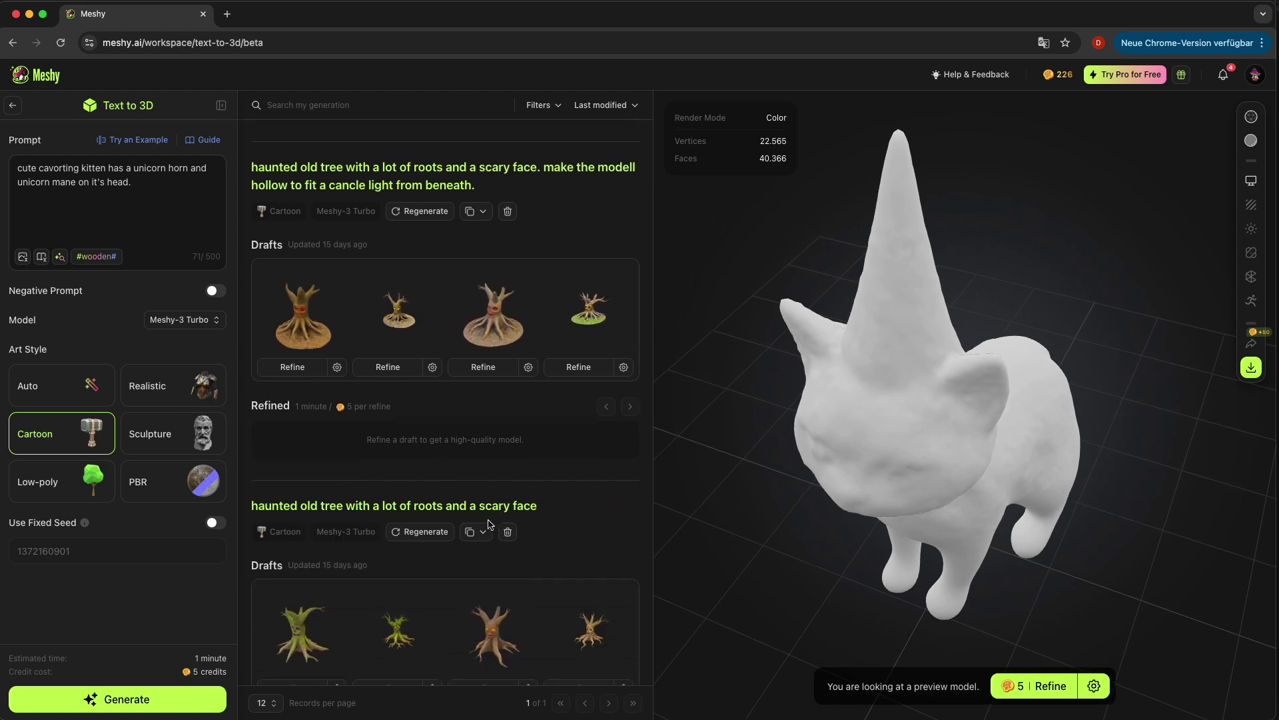
- Return to the first draft of the "cute but haunted stump of an old tree" generation and inspect its untextured mesh
click(325, 540)
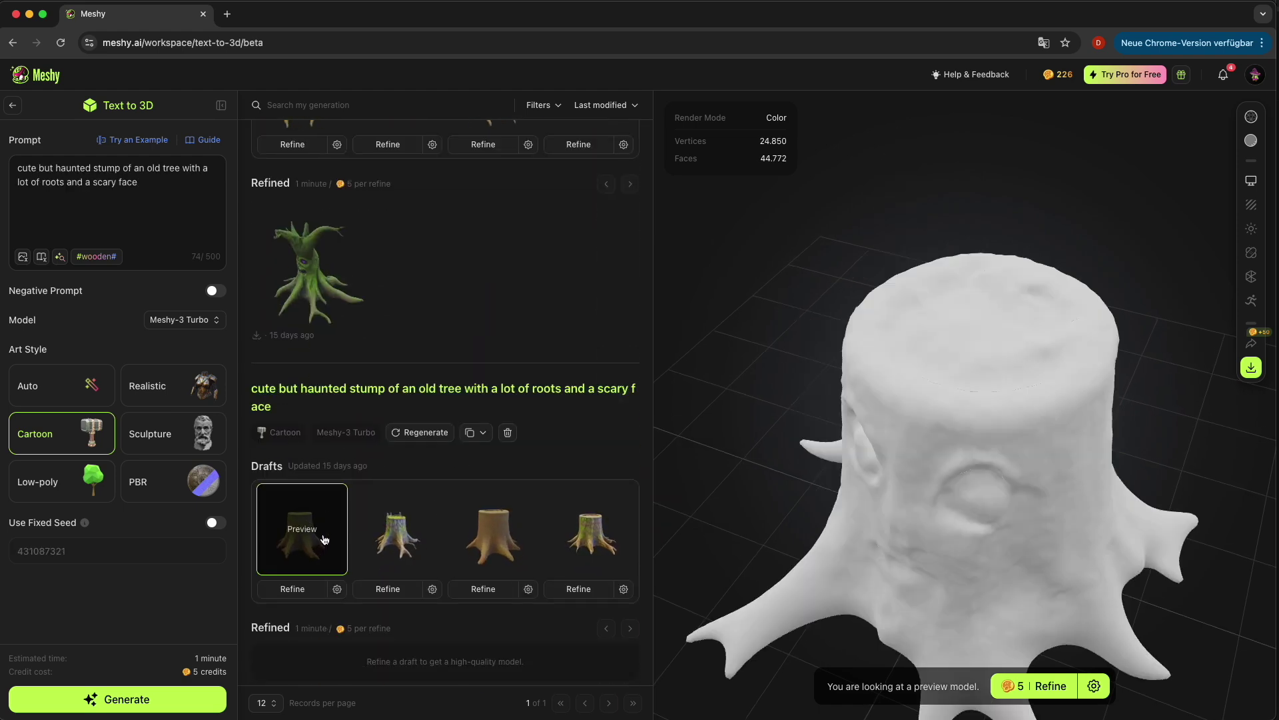
drag(897, 436, 892, 370)
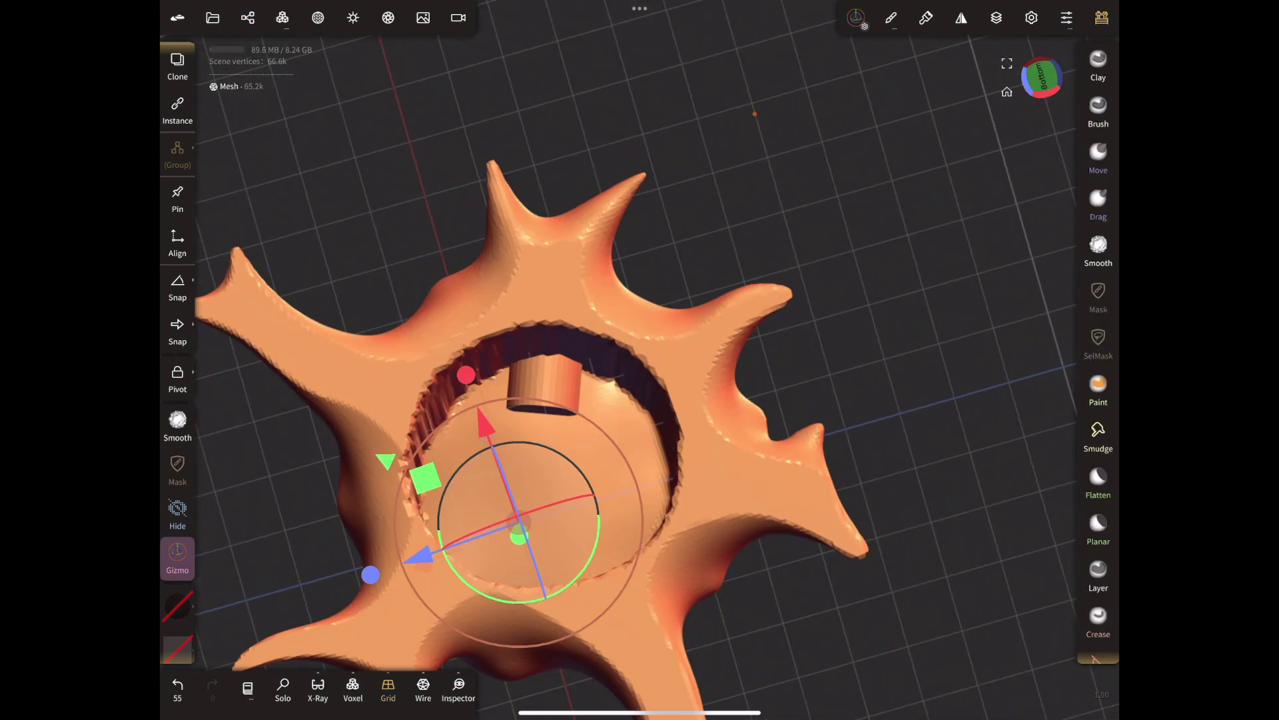
- In Nomad Sculpt, undo the last gizmo change on the stump and move the cylinder through the eye into the hollow
key(ctrl+z)
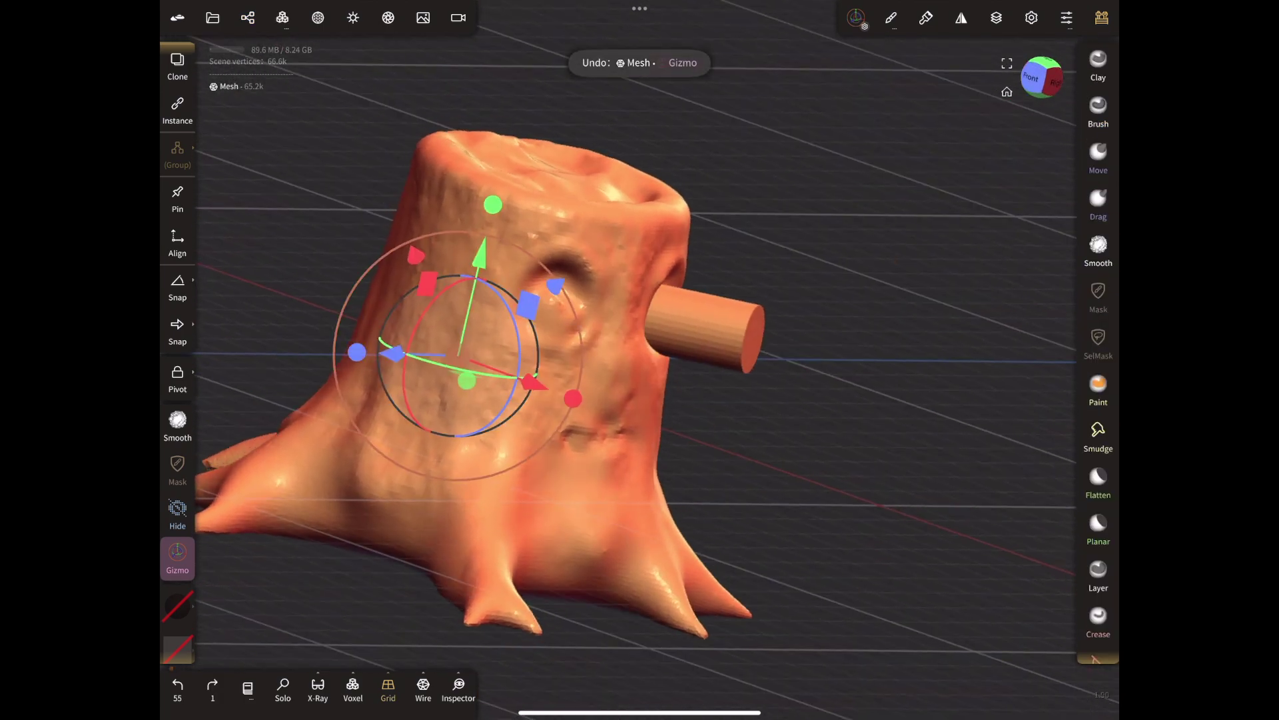
click(708, 327)
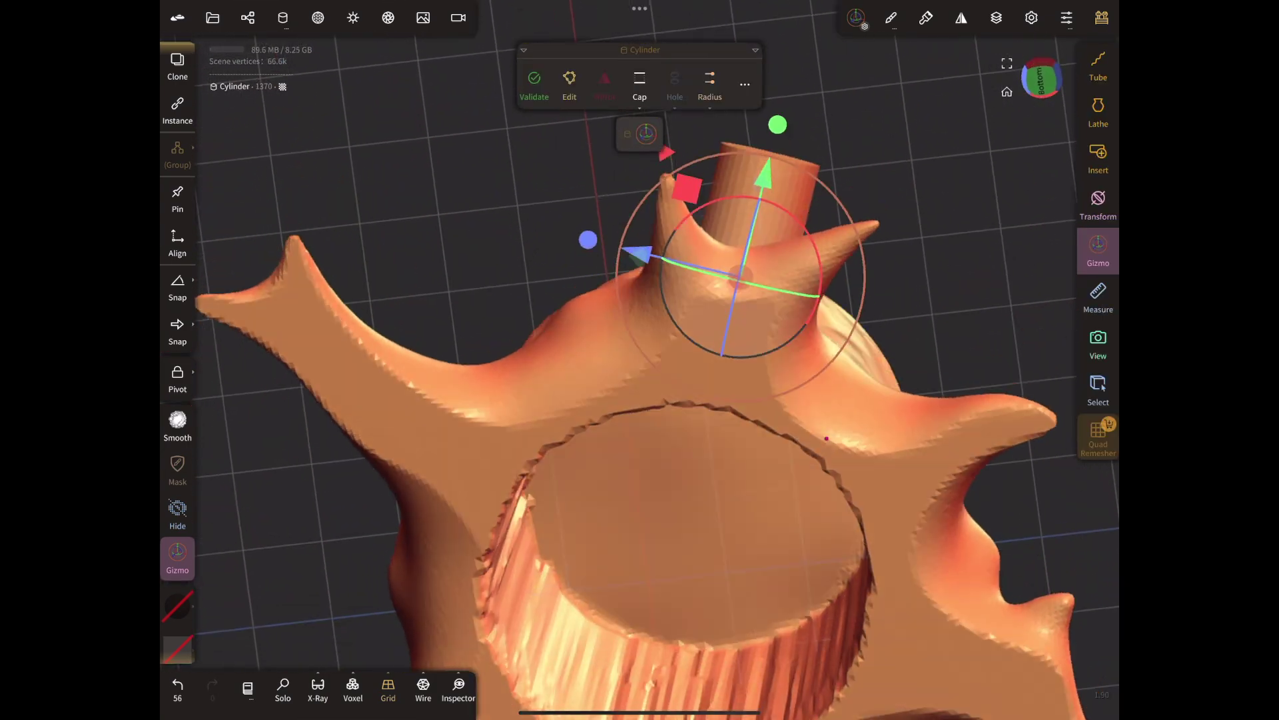
drag(765, 175, 775, 136)
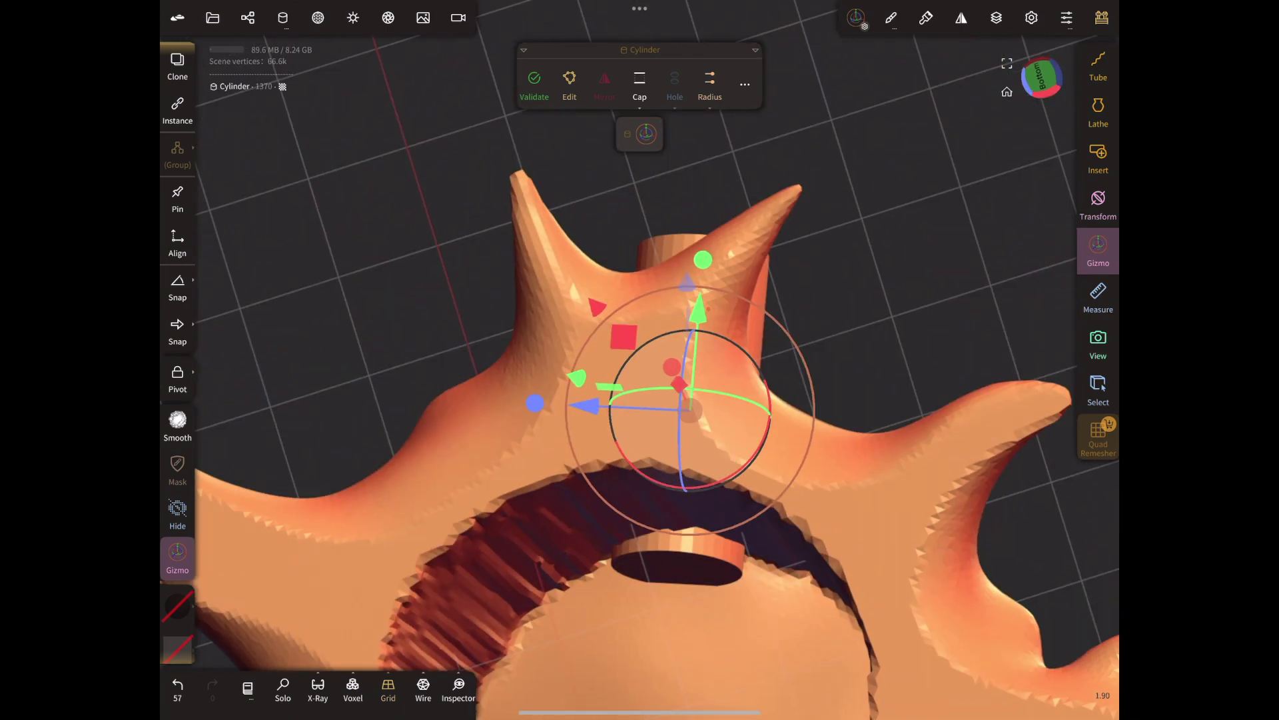
drag(697, 309, 699, 300)
drag(699, 300, 698, 307)
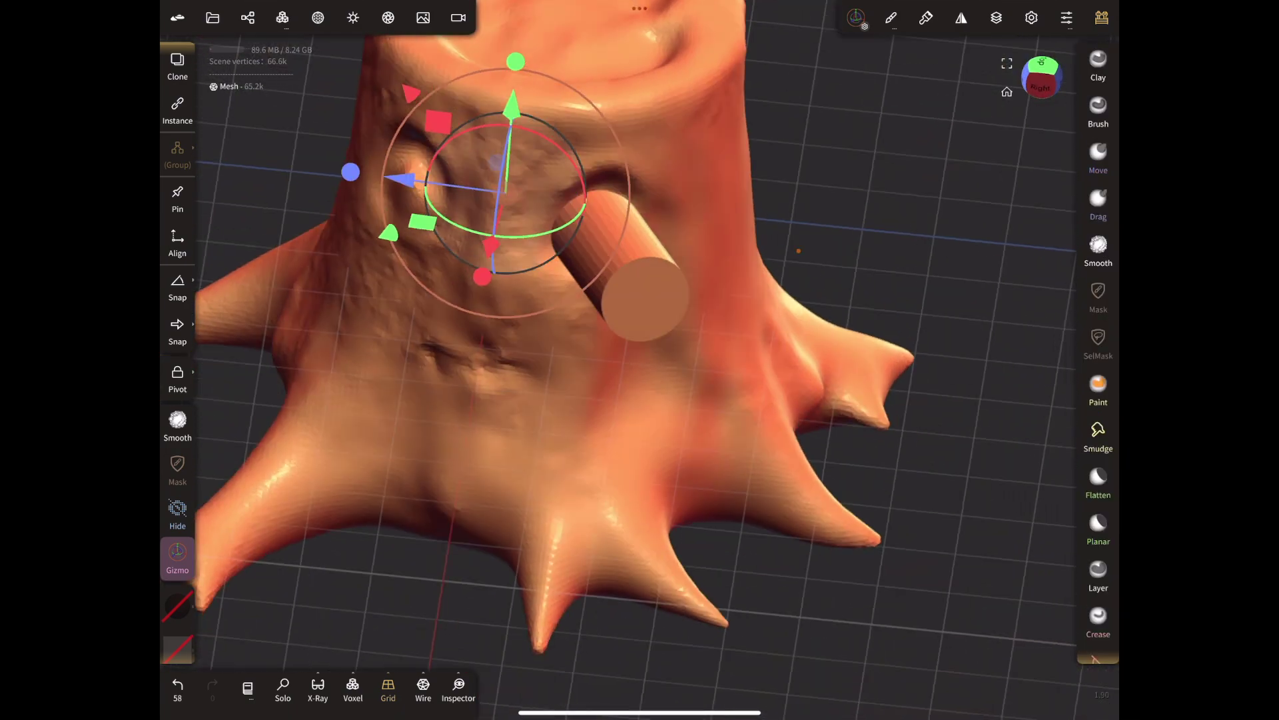
- Try to subtract the hidden cylinder from the stump with a voxel merge, and undo the attempt
click(247, 18)
click(257, 224)
click(251, 196)
click(377, 225)
click(233, 105)
click(339, 140)
click(177, 690)
click(177, 690)
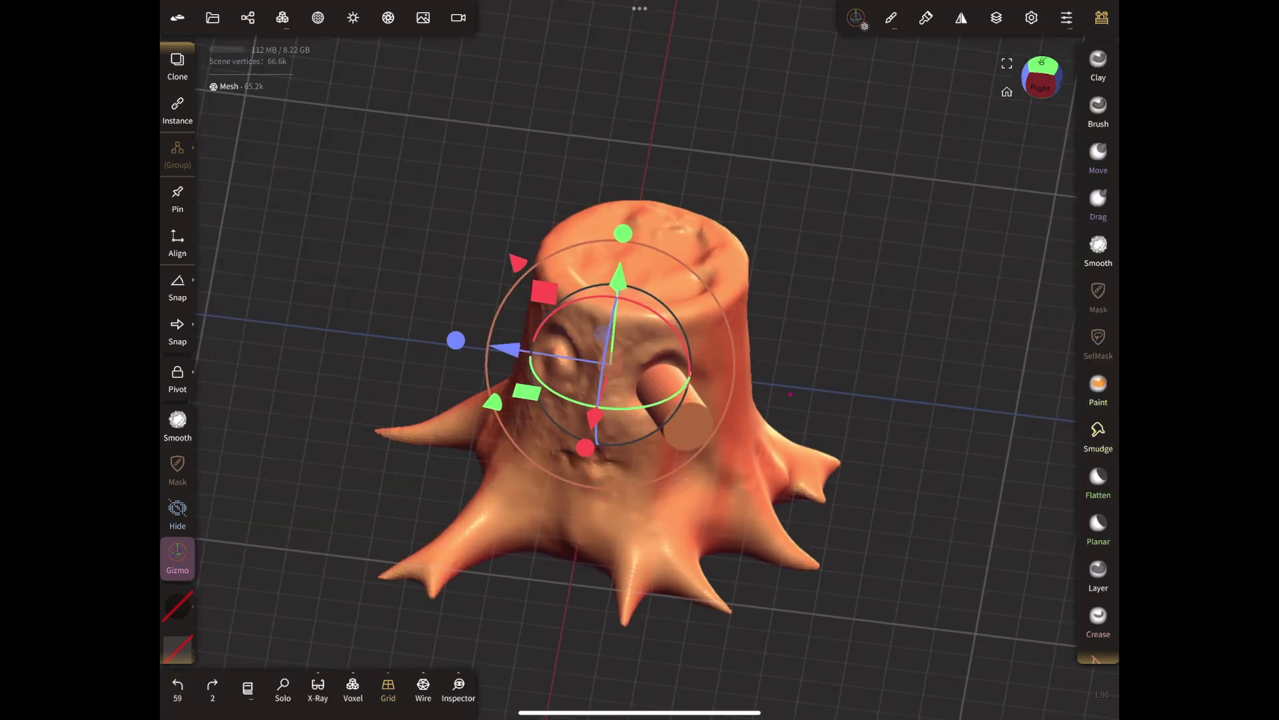
- Hide the cylinder, select it together with the stump mesh, and cut the eye hole with a Boolean subtraction
scroll(576, 360, up, 4)
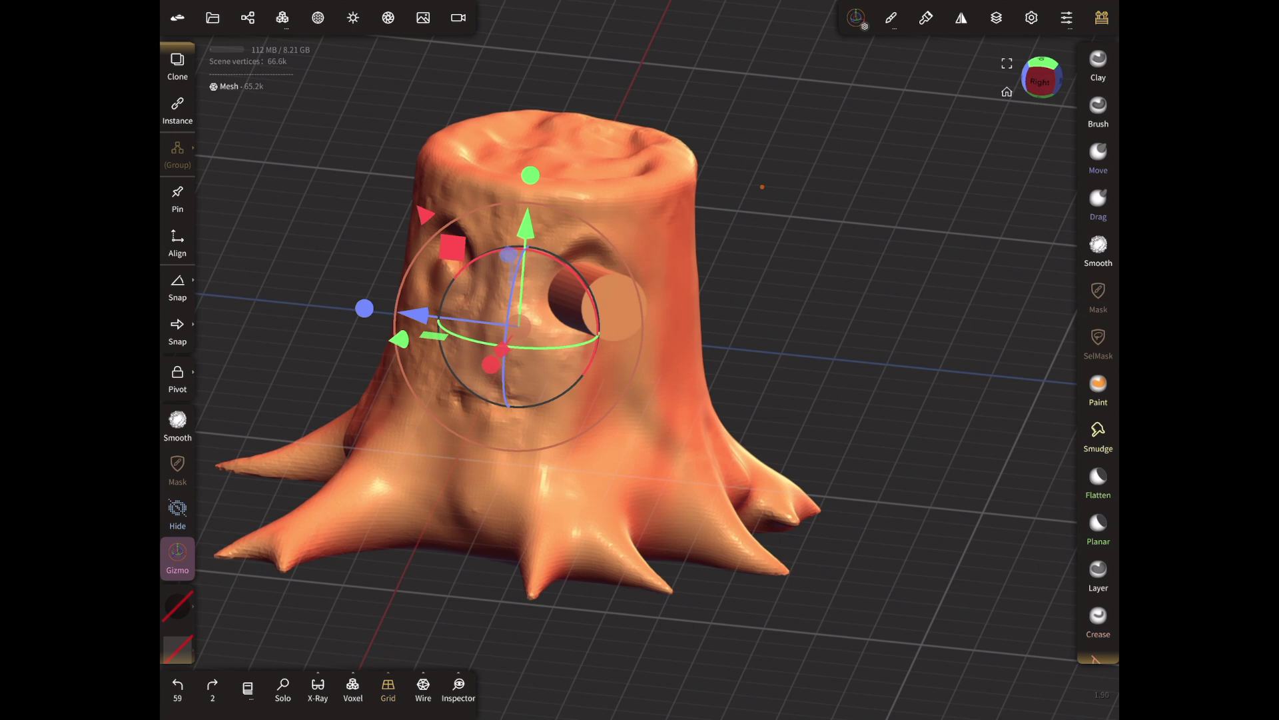
click(247, 18)
click(405, 224)
click(377, 225)
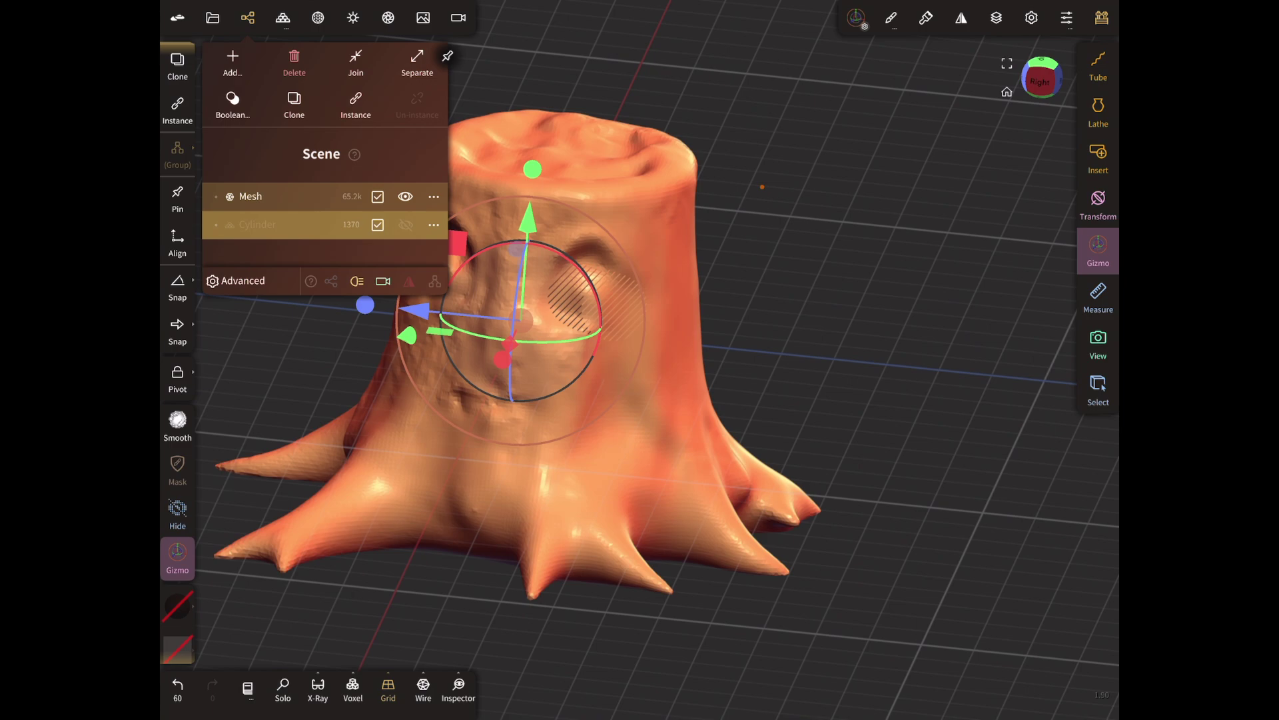
click(232, 105)
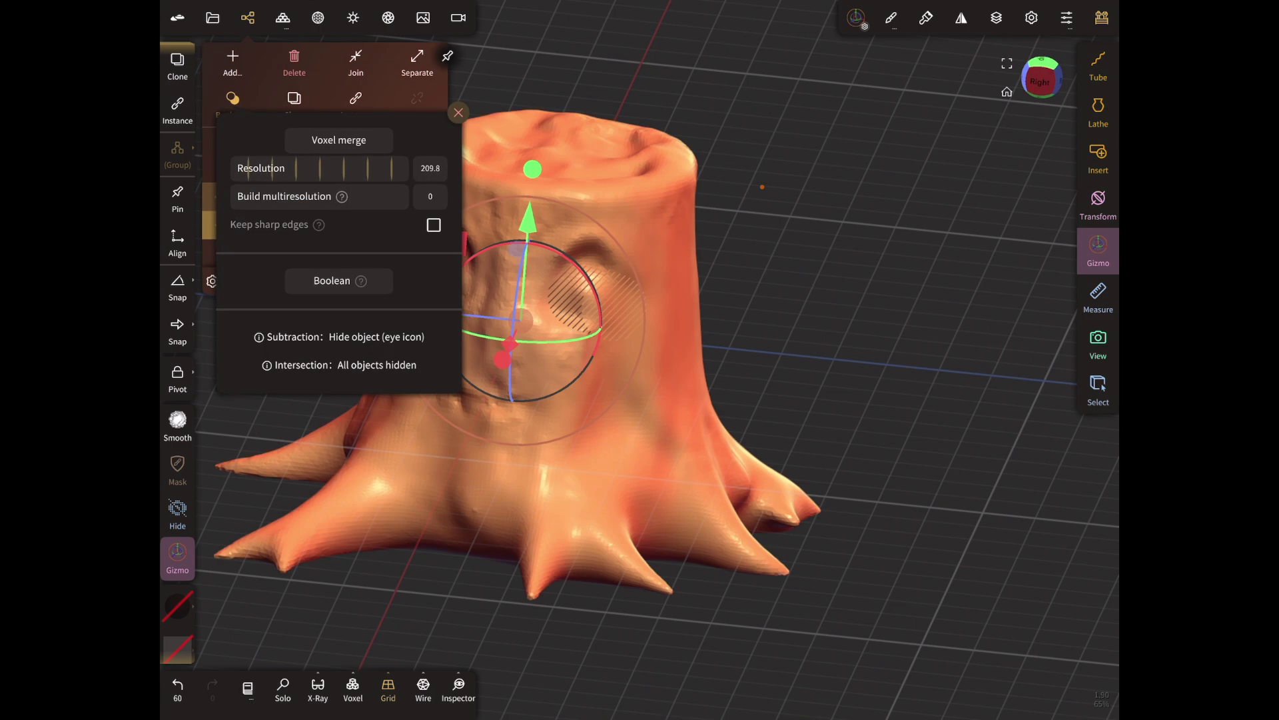
click(339, 280)
scroll(600, 333, up, 4)
drag(602, 332, 609, 195)
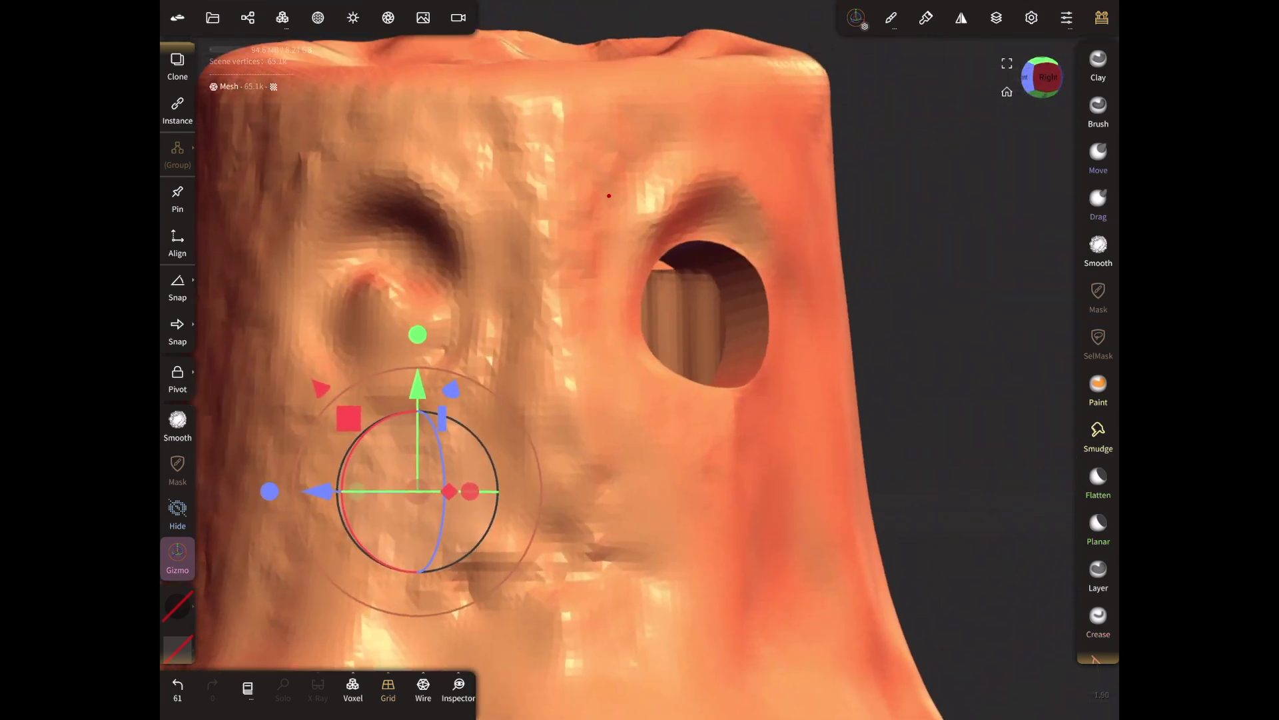
- Add a new cylinder primitive to the scene and place it low at the stump's front roots
scroll(609, 386, down, 3)
click(283, 18)
click(371, 174)
scroll(620, 360, down, 4)
drag(578, 330, 607, 351)
drag(623, 197, 617, 469)
drag(866, 300, 866, 334)
scroll(617, 399, up, 3)
click(647, 134)
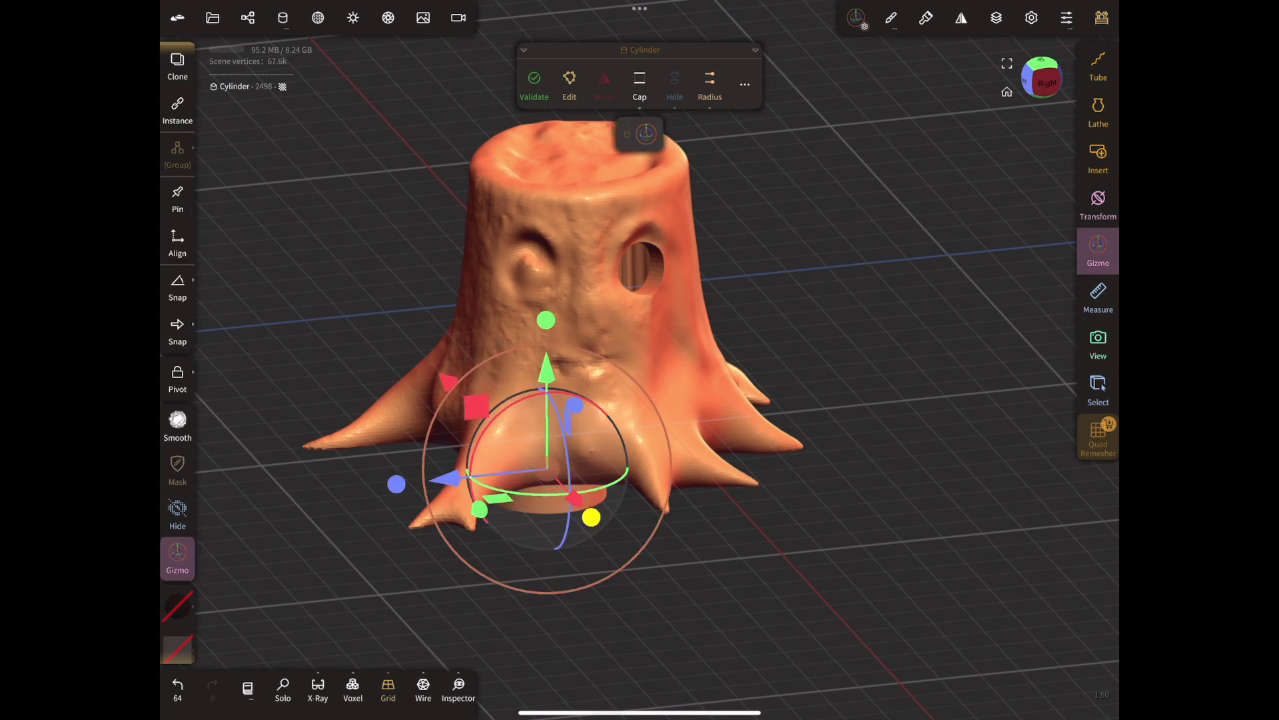
- Try to move the new cylinder out in front of the stump's roots, and undo the cylinder placement
drag(591, 517, 660, 592)
drag(614, 394, 615, 300)
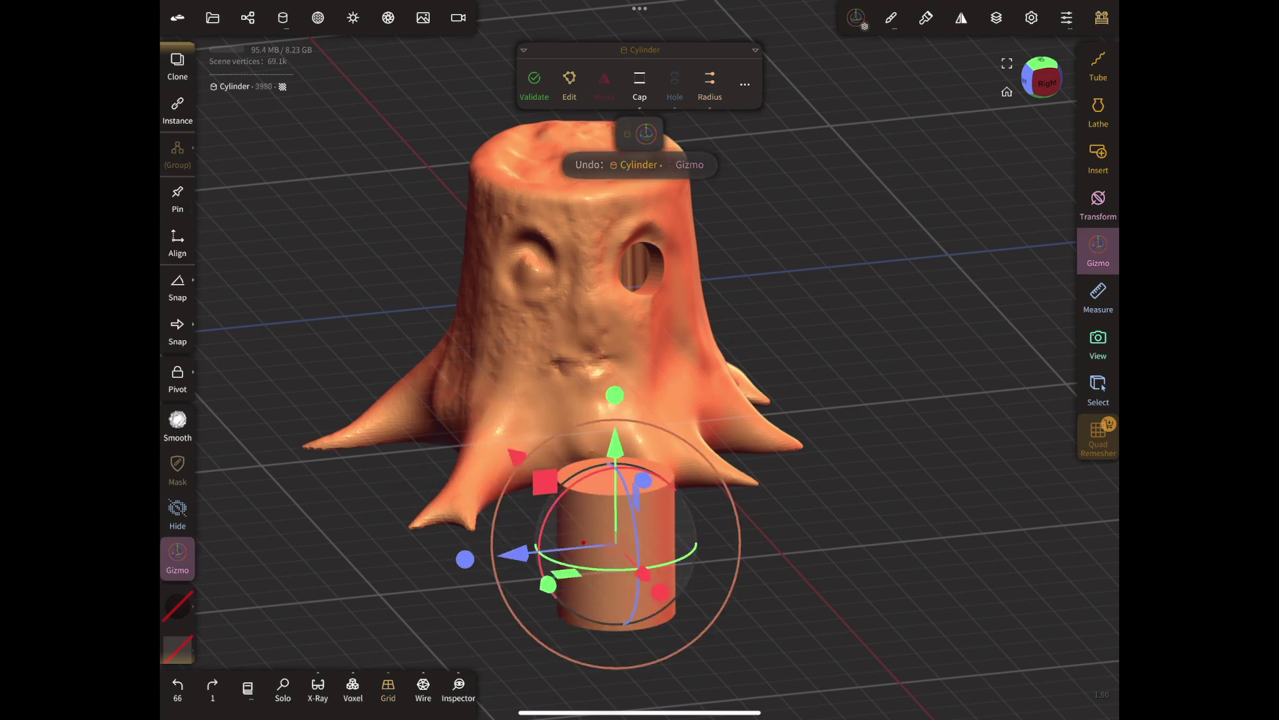
drag(866, 333, 839, 426)
drag(867, 333, 866, 427)
key(ctrl+z)
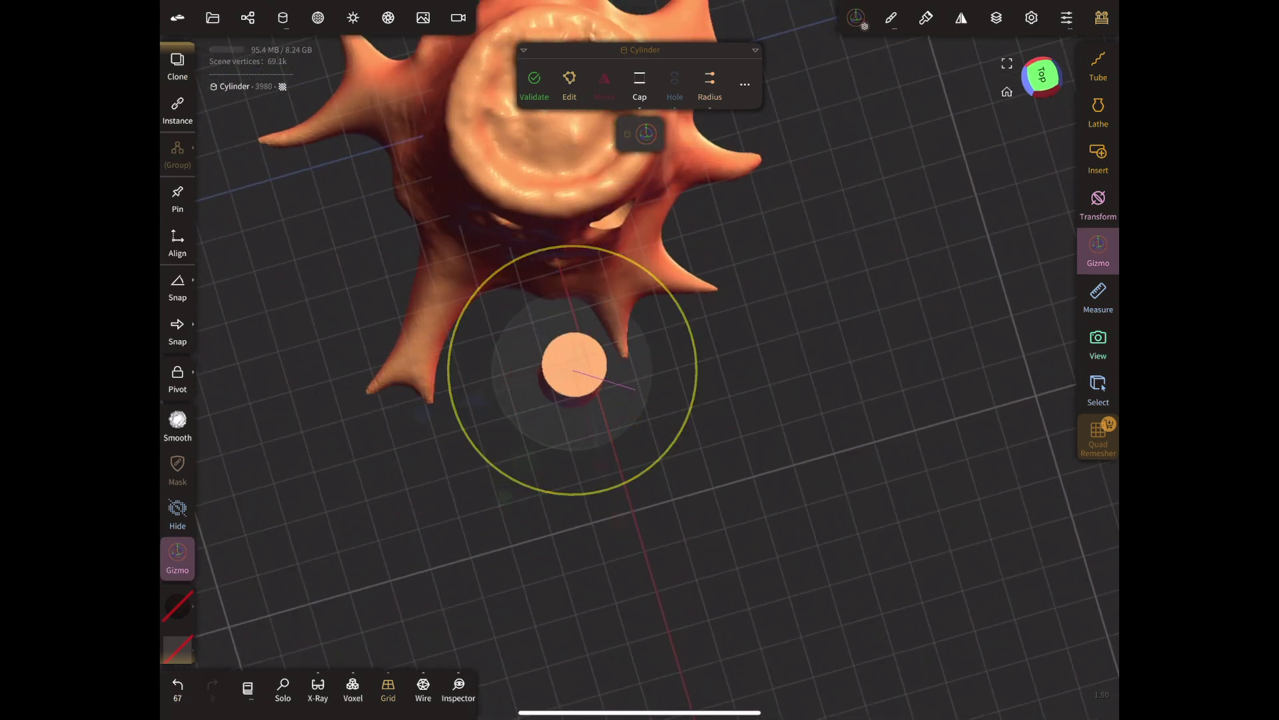
drag(866, 333, 823, 386)
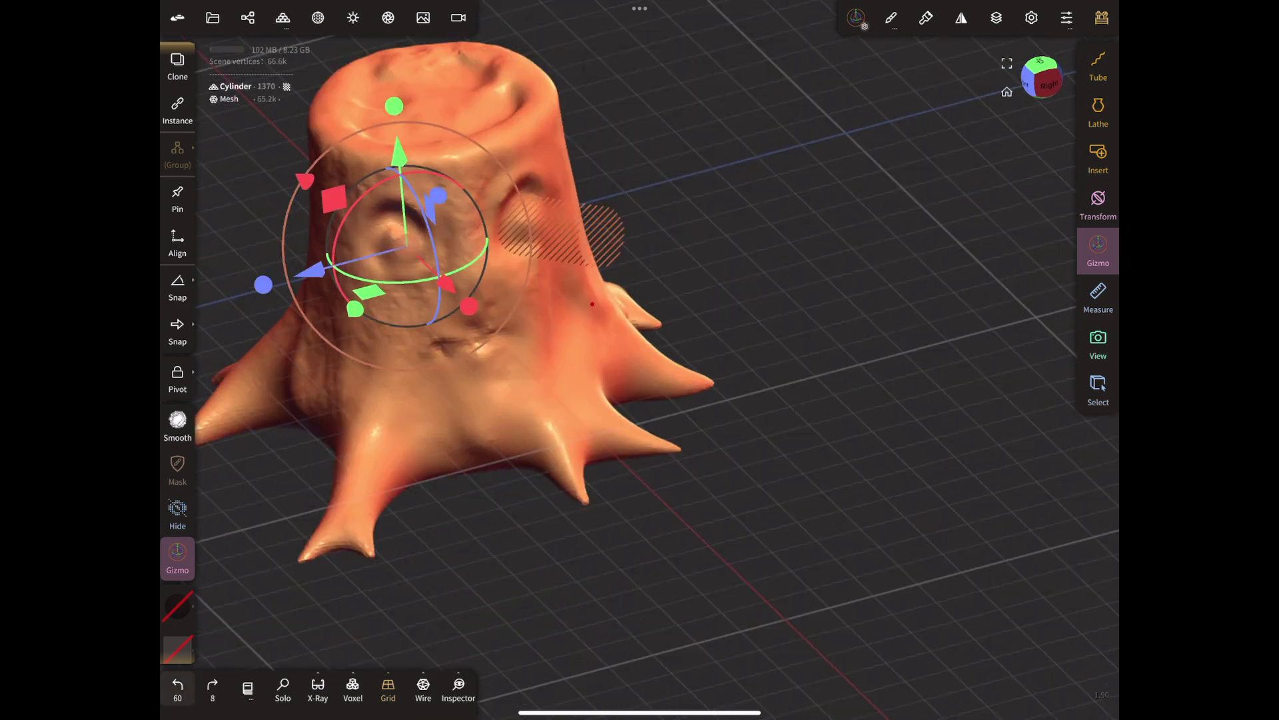
- Reposition the cylinder at the stump's eye and cut the opening with a Boolean subtraction
click(594, 233)
drag(486, 259, 474, 265)
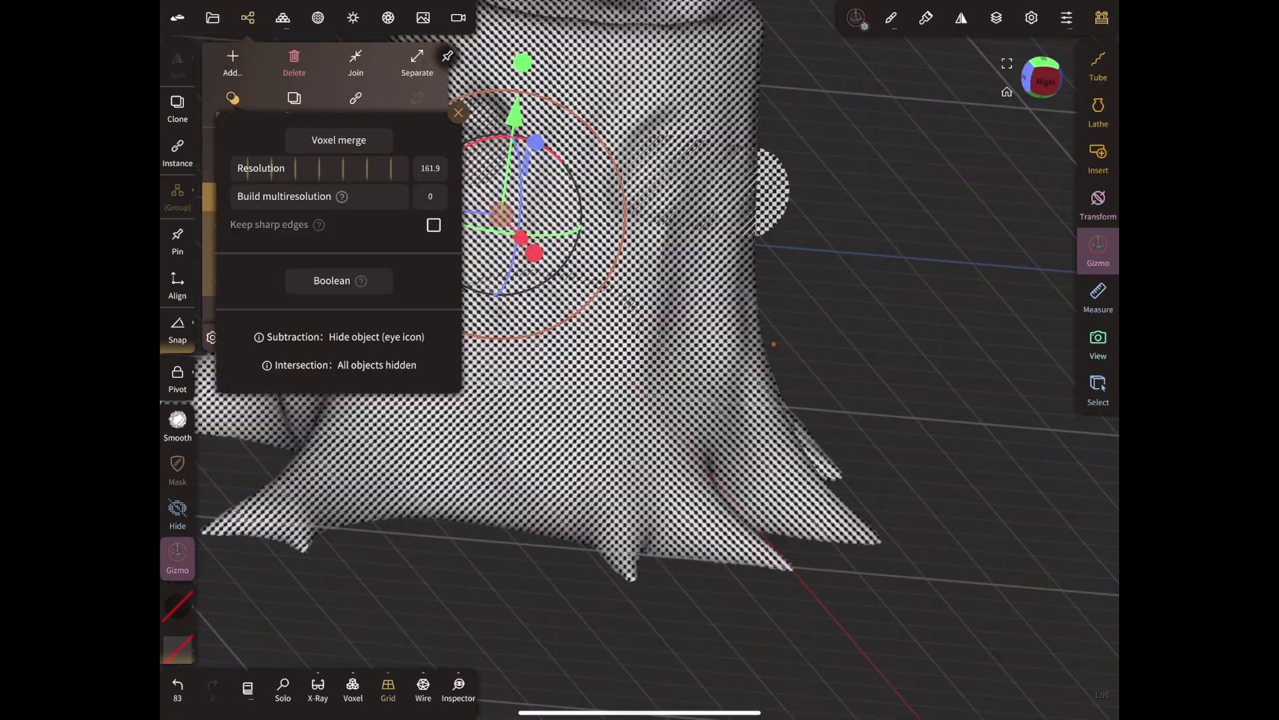
click(339, 281)
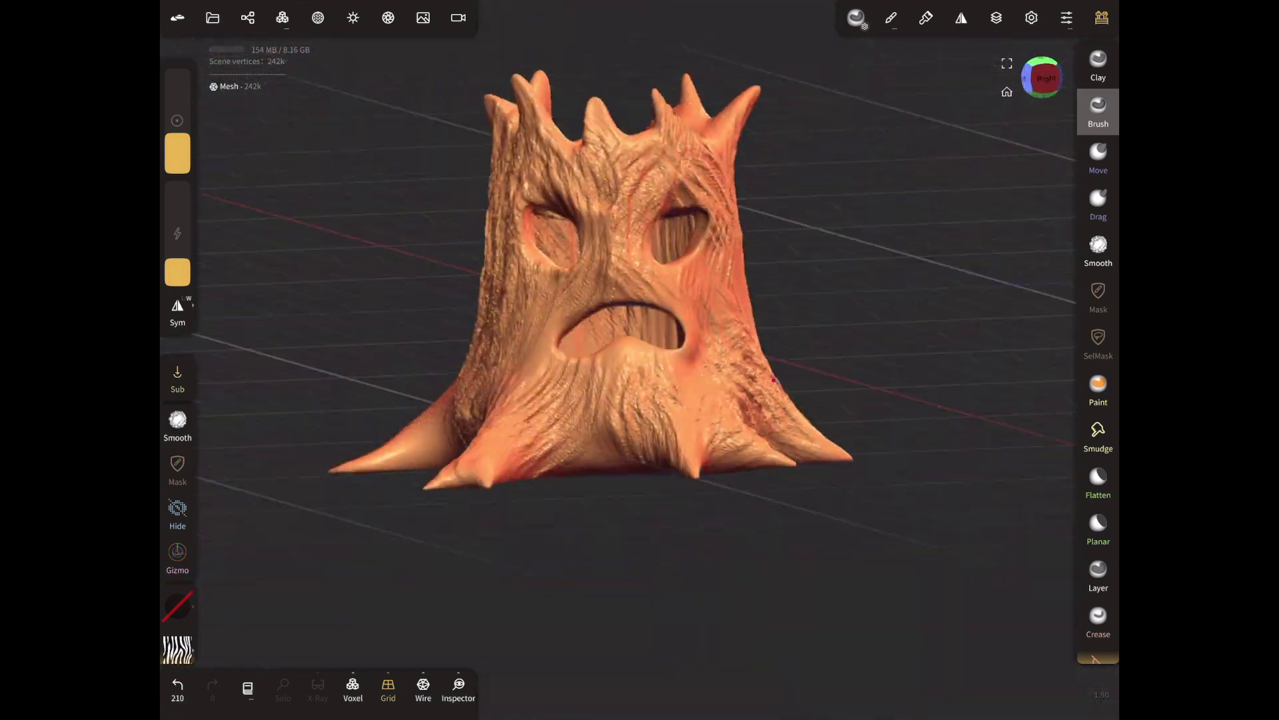
- Build up the inside of the stump's hollow with the Clay brush at high intensity, and undo the recent smoothing strokes on its side
drag(774, 380, 774, 200)
click(1098, 65)
drag(178, 160, 177, 146)
drag(177, 208, 177, 182)
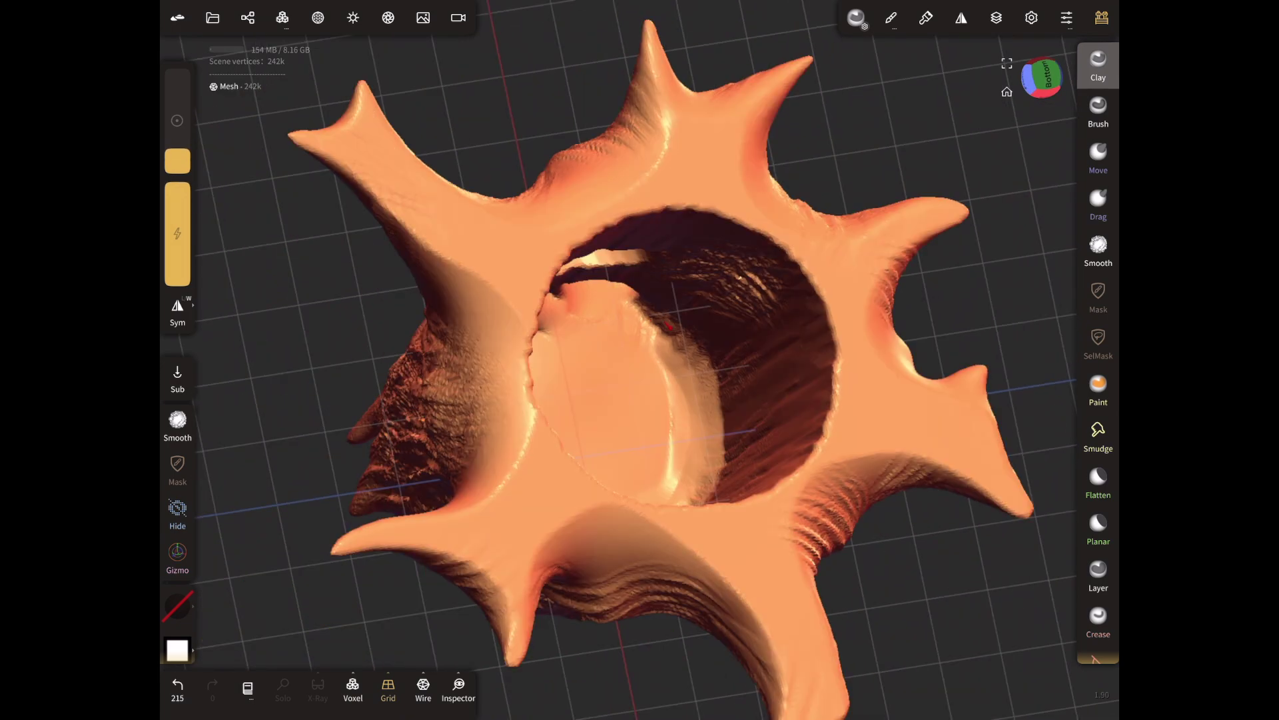
drag(678, 237, 678, 511)
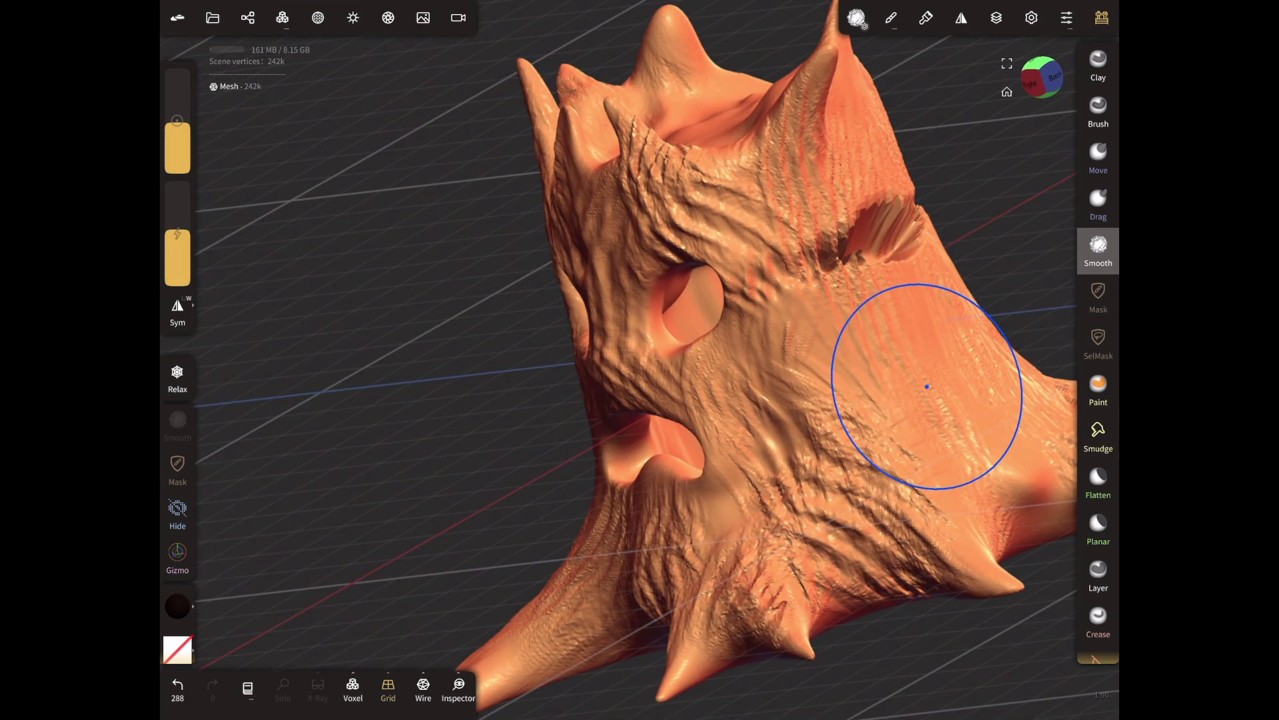
key(ctrl+z)
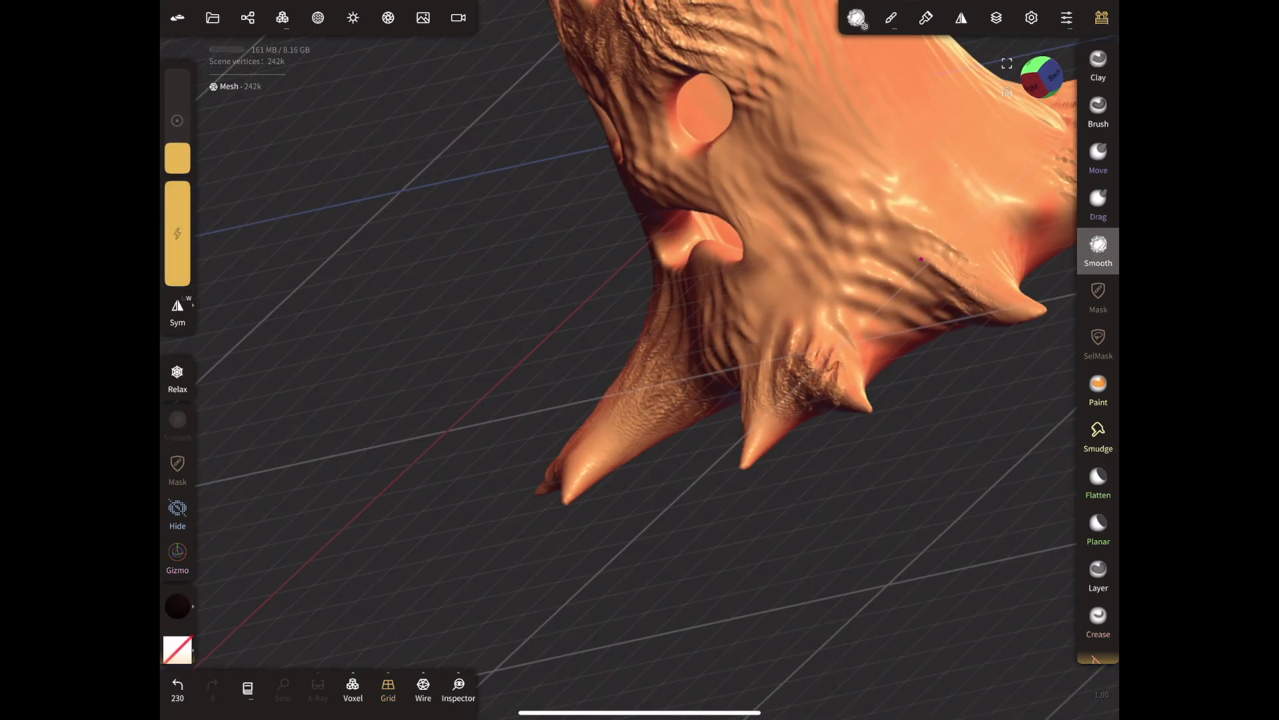
mouse_move(716, 508)
mouse_down()
mouse_move(942, 428)
mouse_move(614, 322)
mouse_move(680, 506)
mouse_move(578, 344)
mouse_move(866, 349)
mouse_up()
- Export the finished stump as an STL file named Tree Nomad
click(212, 17)
click(420, 205)
scroll(325, 300, up, 5)
click(325, 277)
click(688, 376)
scroll(324, 333, down, 8)
click(309, 202)
click(325, 229)
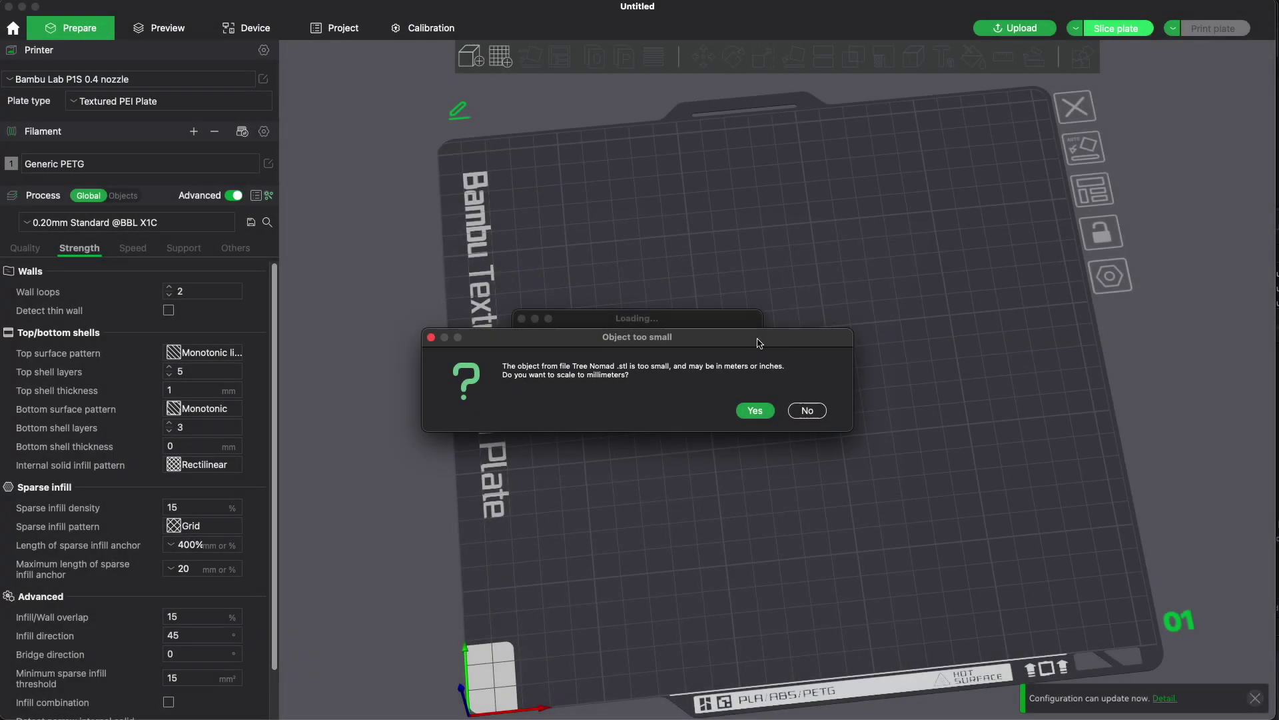
- In Bambu Studio, load Tree Nomad .stl scaled to millimetres, and try resizing it freehand before undoing that change
click(756, 412)
drag(940, 414, 860, 364)
scroll(779, 363, up, 8)
click(763, 56)
scroll(779, 281, down, 6)
drag(779, 278, 779, 209)
key(super+z)
- Scale the stump uniformly to 300%
click(891, 105)
text(300)
key(Return)
click(1006, 266)
drag(1005, 266, 969, 200)
scroll(960, 293, up, 2)
drag(970, 258, 993, 291)
- Scale the stump uniformly to 500%
click(900, 240)
click(763, 57)
click(896, 105)
text(500)
key(Return)
scroll(865, 396, down, 8)
- Scale the stump uniformly to 400%
click(891, 108)
text(400)
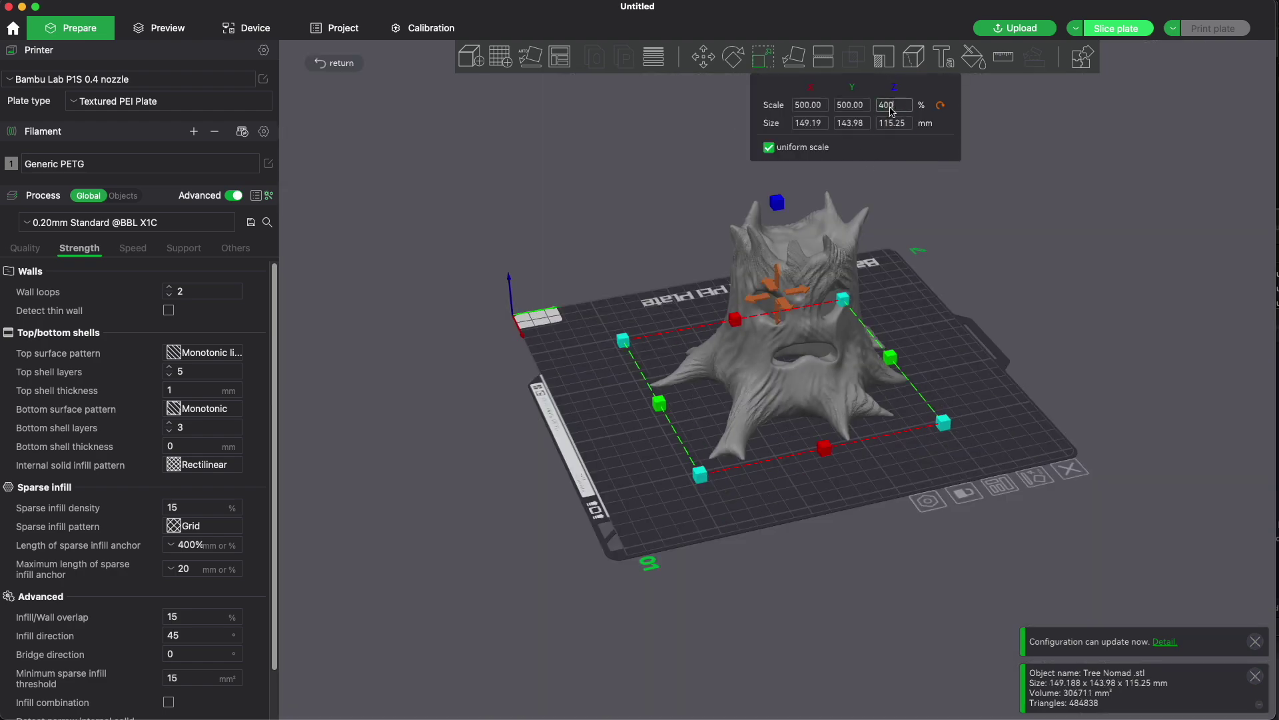
key(Return)
scroll(863, 397, up, 10)
drag(1149, 445, 1098, 360)
scroll(1098, 359, down, 8)
- Check the available filament presets and set the printer's first AMS slot to eSUN PLA+ in brown
click(125, 167)
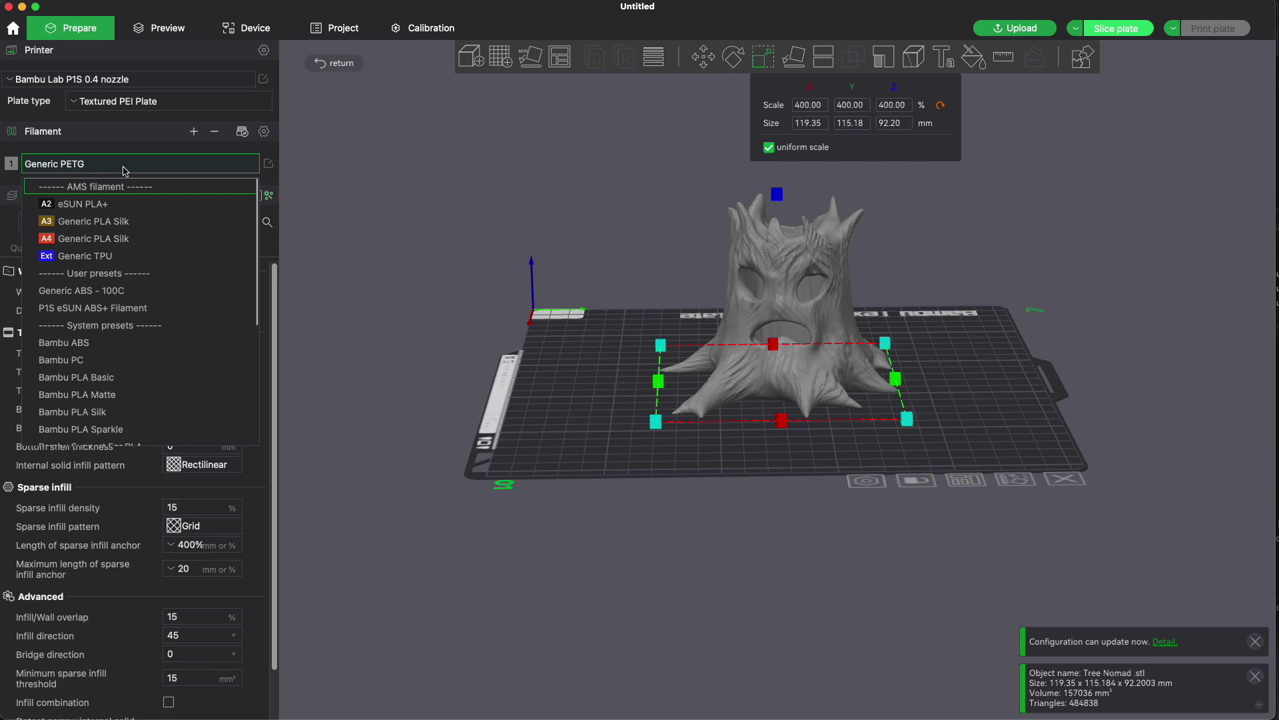
scroll(125, 172, up, 1)
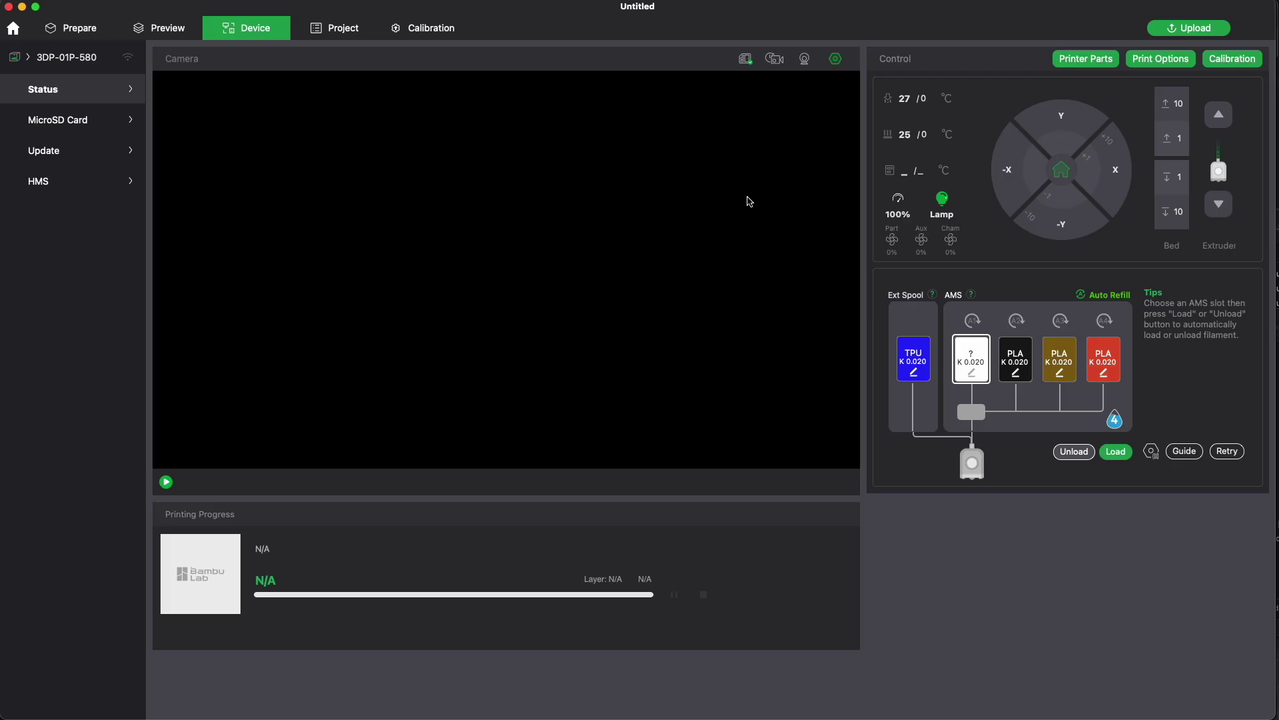
click(970, 374)
click(1030, 270)
click(956, 300)
click(819, 327)
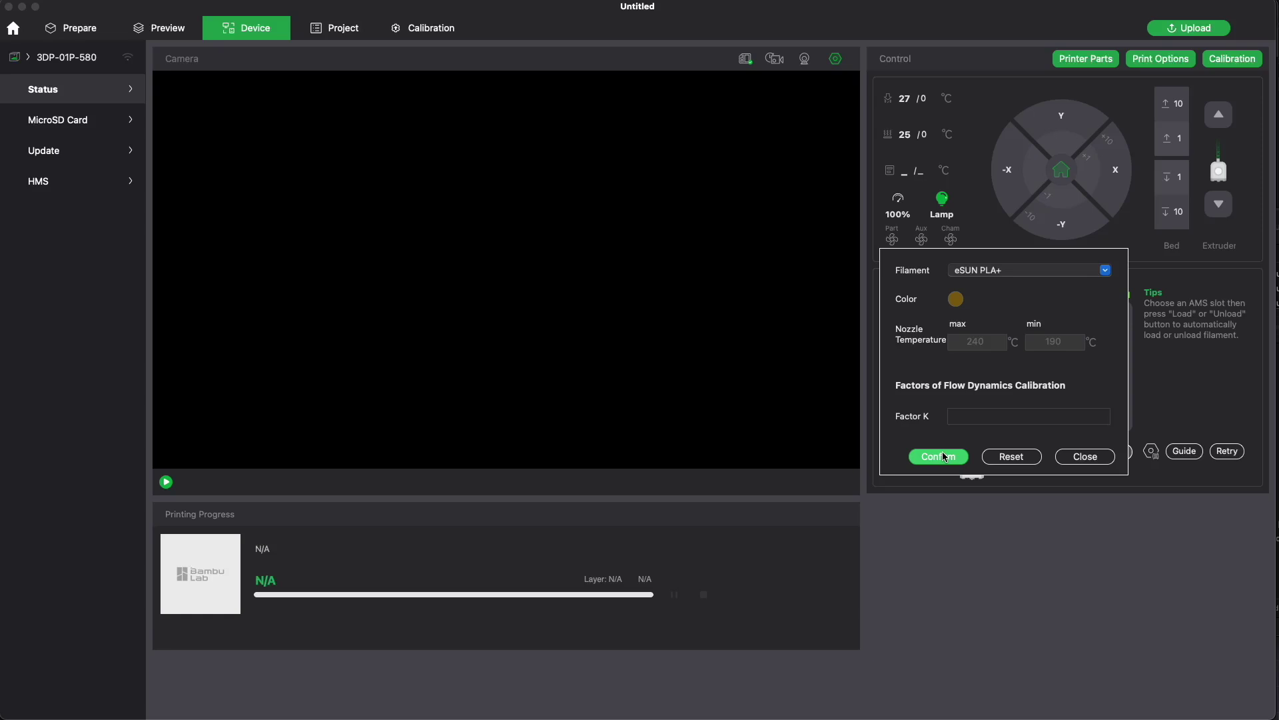
- Set Factor K to 0.020 for the first AMS slot and save it with eSUN PLA+ instead of Generic PLA
click(1105, 270)
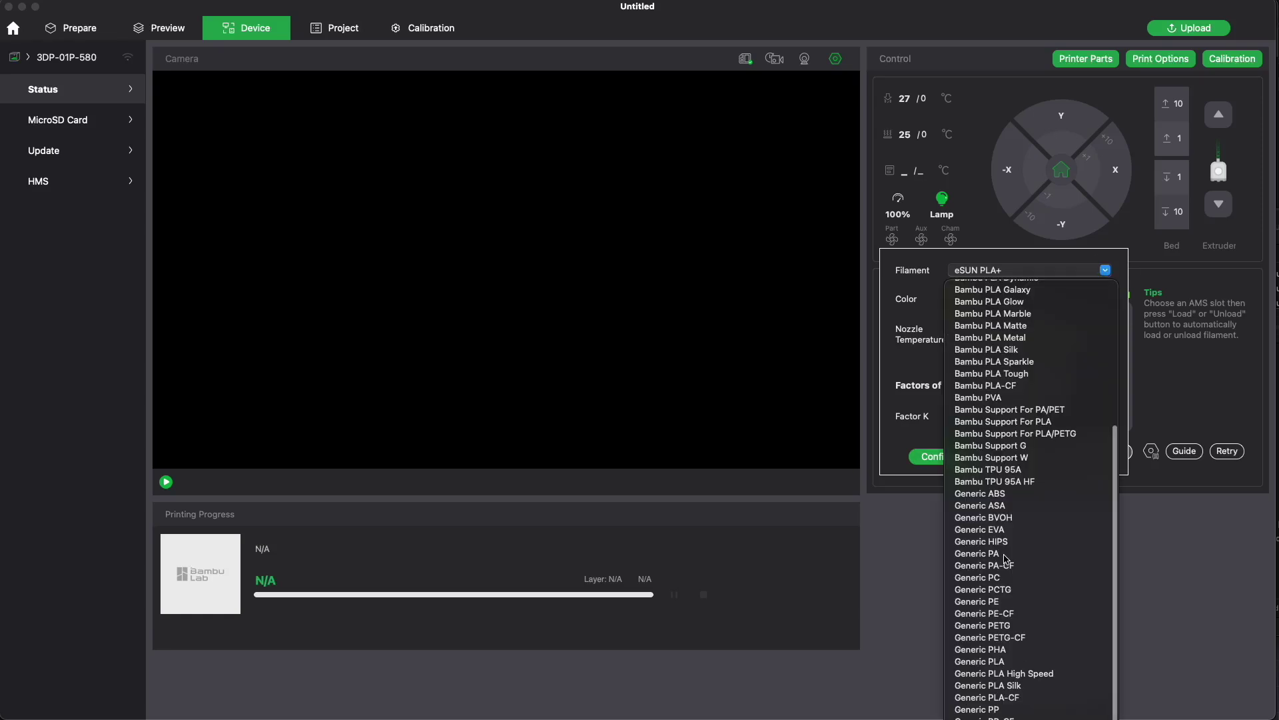
click(1005, 663)
click(1074, 417)
text(0.020)
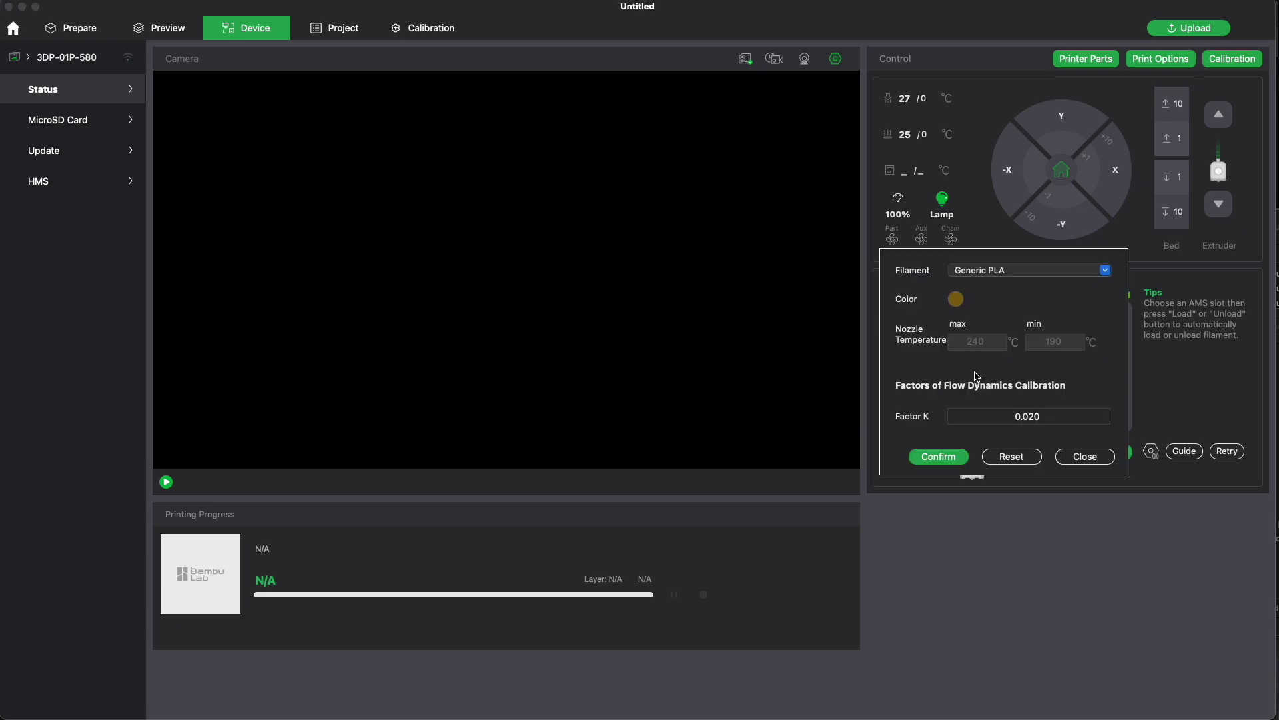
click(1110, 267)
click(1004, 640)
click(938, 456)
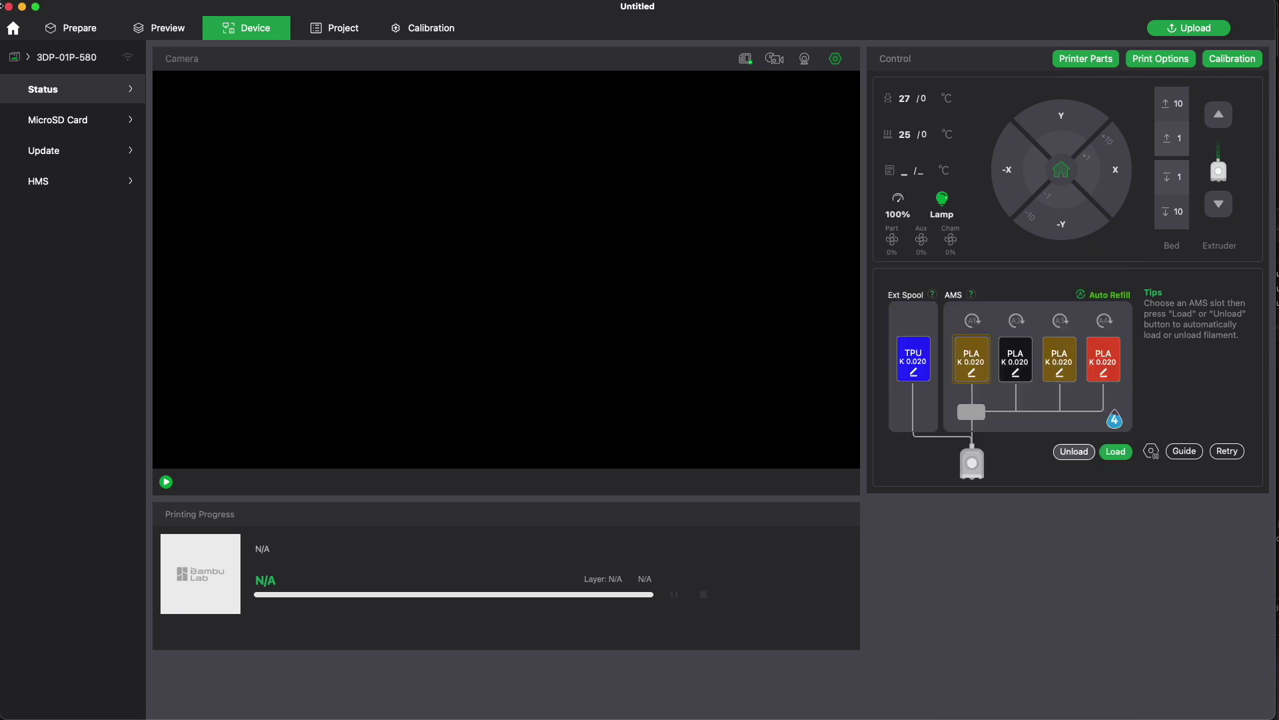
- Slice the plate with the scaled stump and inspect its face and roots in the preview
click(79, 28)
key(super+r)
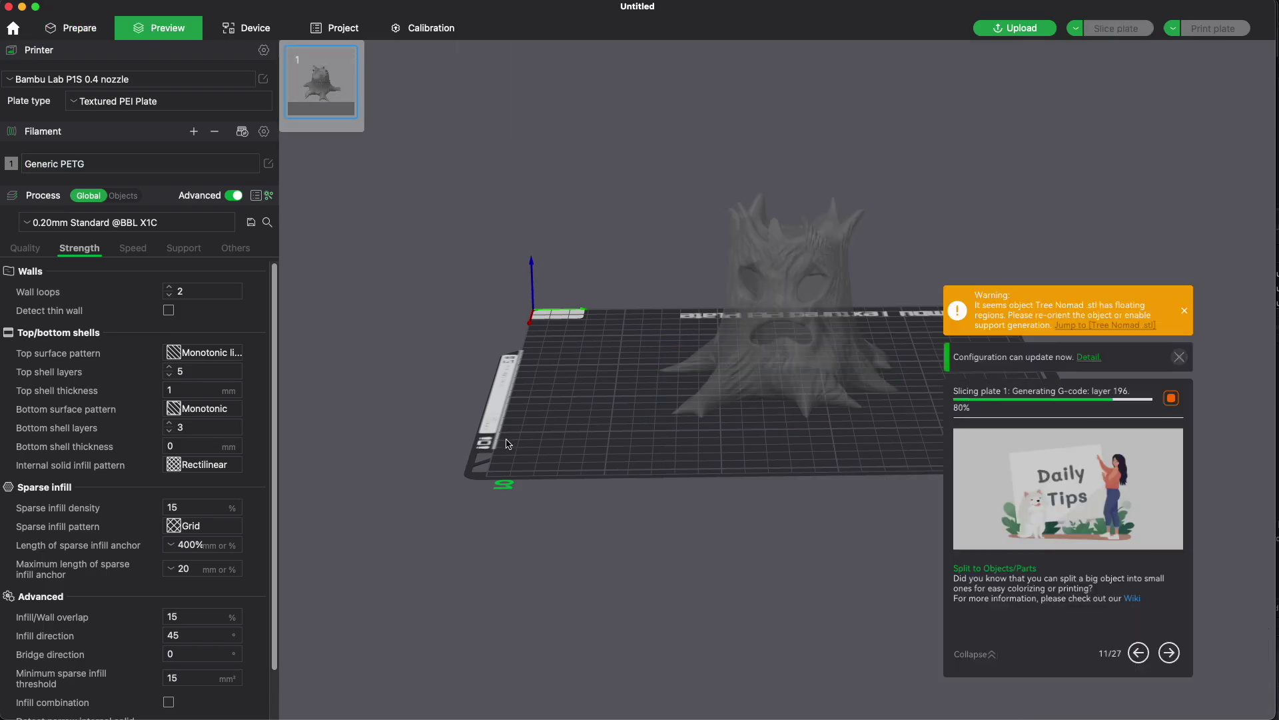
scroll(821, 410, up, 10)
scroll(686, 541, down, 6)
drag(758, 494, 767, 433)
- Enable normal(auto) supports with the Default style on the build plate only, and reslice the plate
click(177, 252)
click(168, 292)
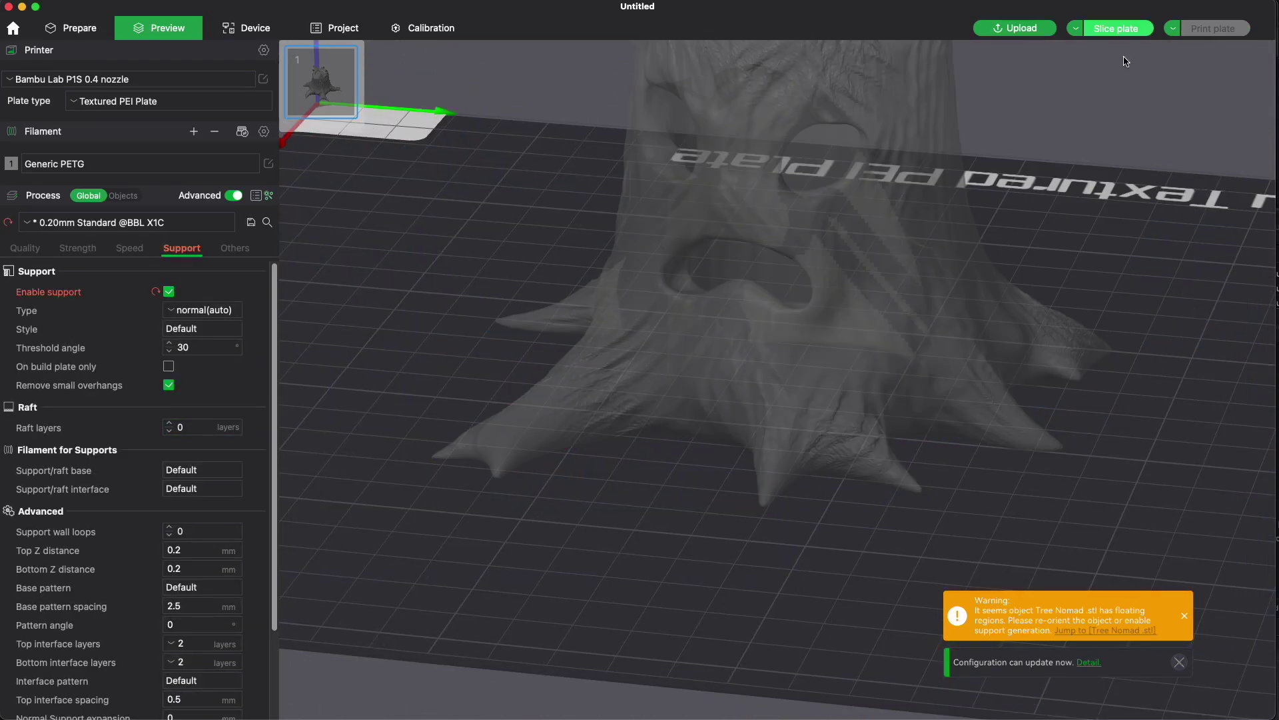
click(190, 329)
click(220, 310)
click(127, 329)
click(186, 332)
click(138, 332)
click(168, 365)
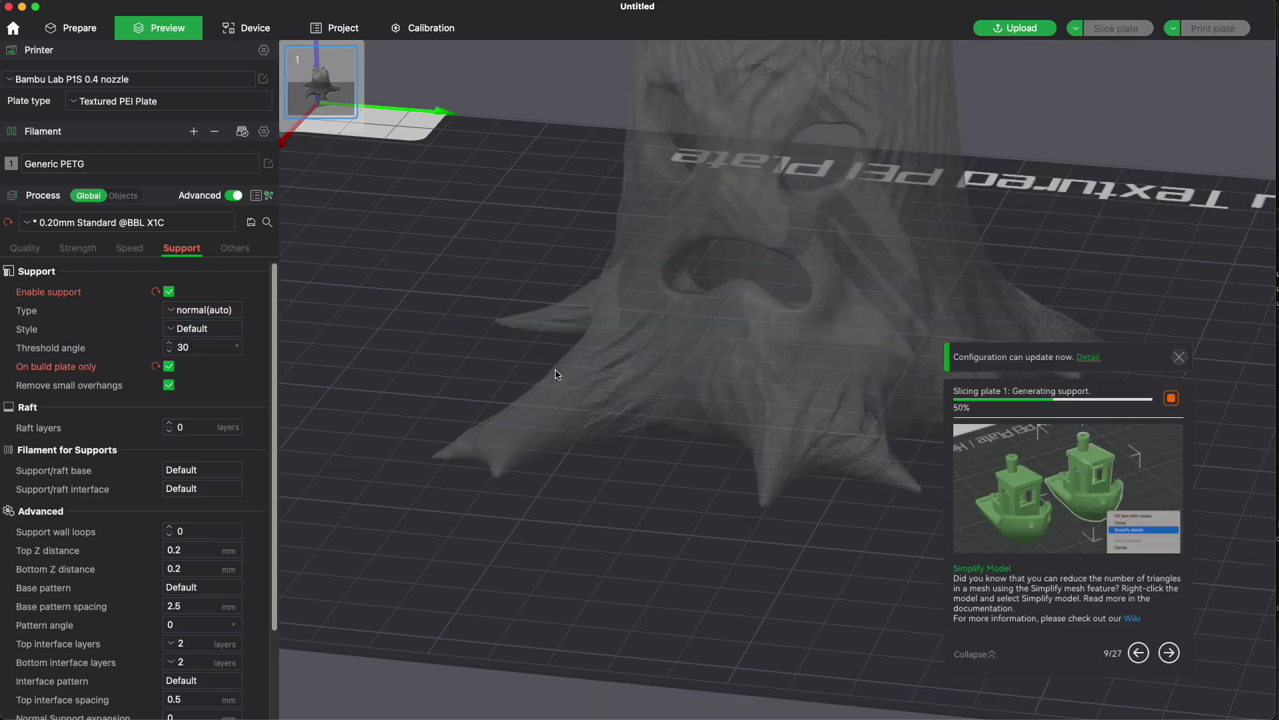
mouse_move(680, 471)
mouse_down()
mouse_move(714, 444)
mouse_move(708, 491)
mouse_move(657, 400)
mouse_move(640, 413)
mouse_move(658, 465)
mouse_up()
- Change the support type to tree(auto) and reslice the plate
click(201, 310)
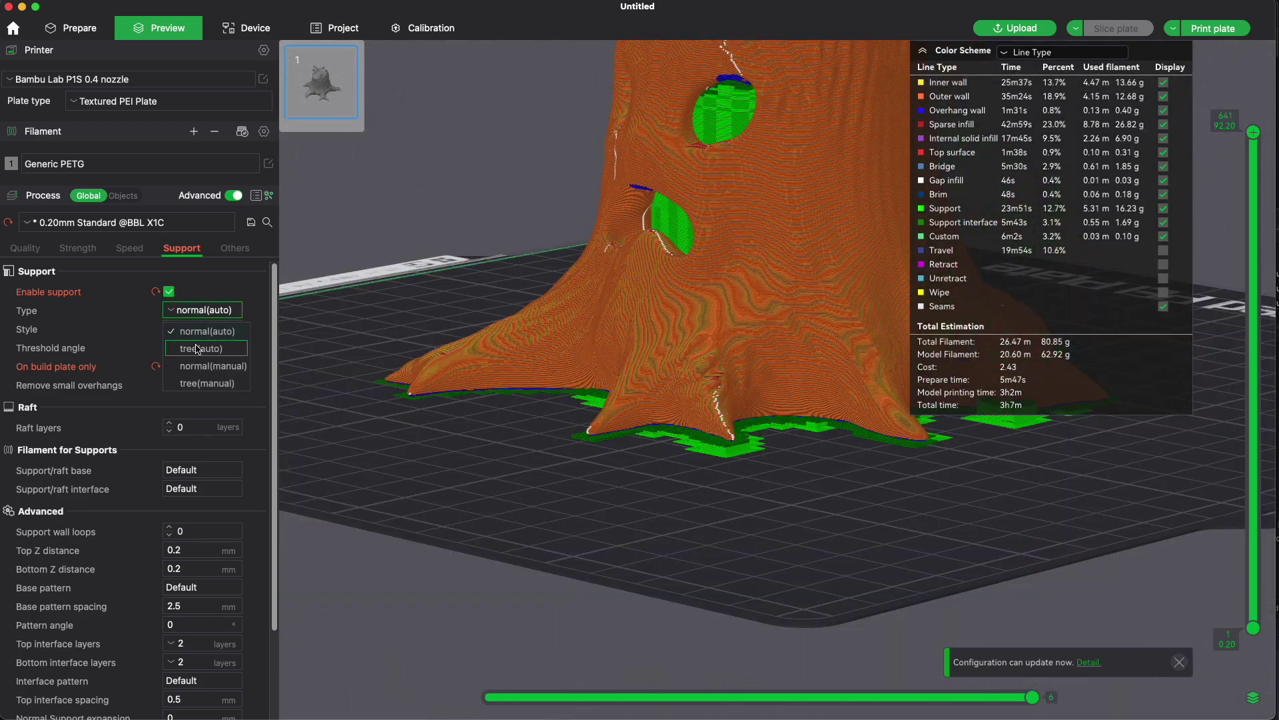
click(198, 349)
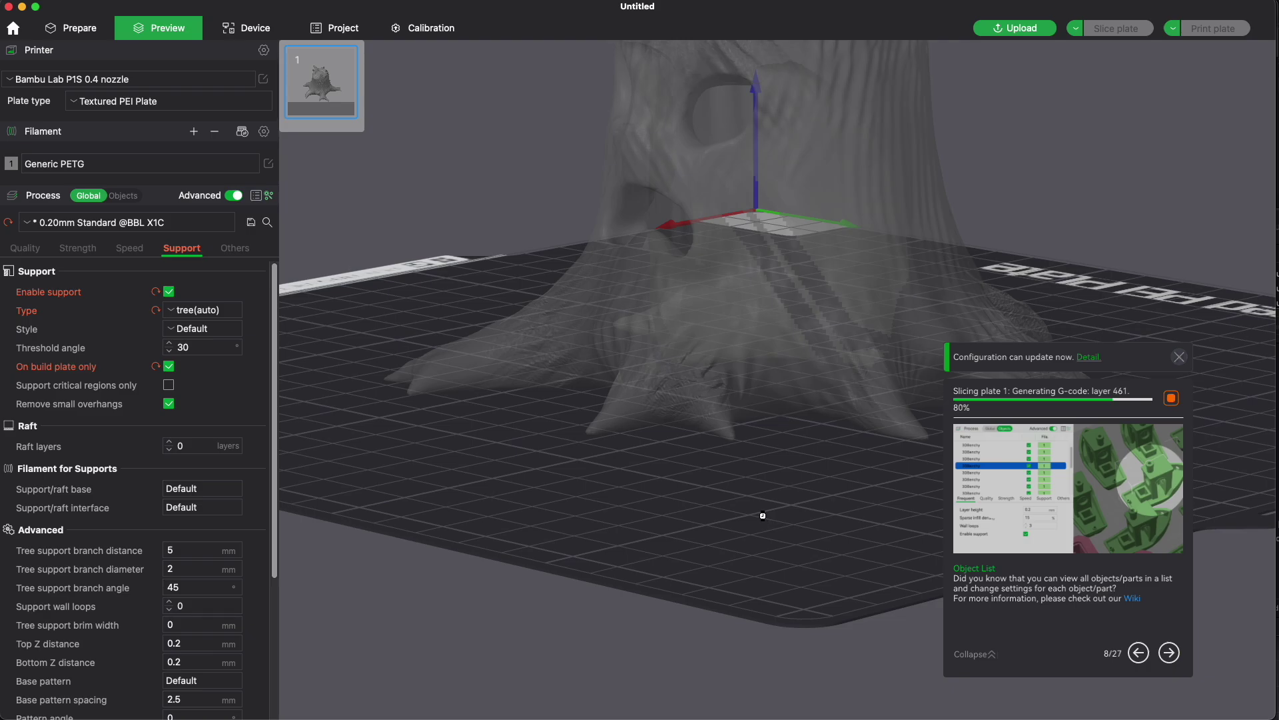
drag(765, 528, 921, 453)
scroll(782, 576, down, 5)
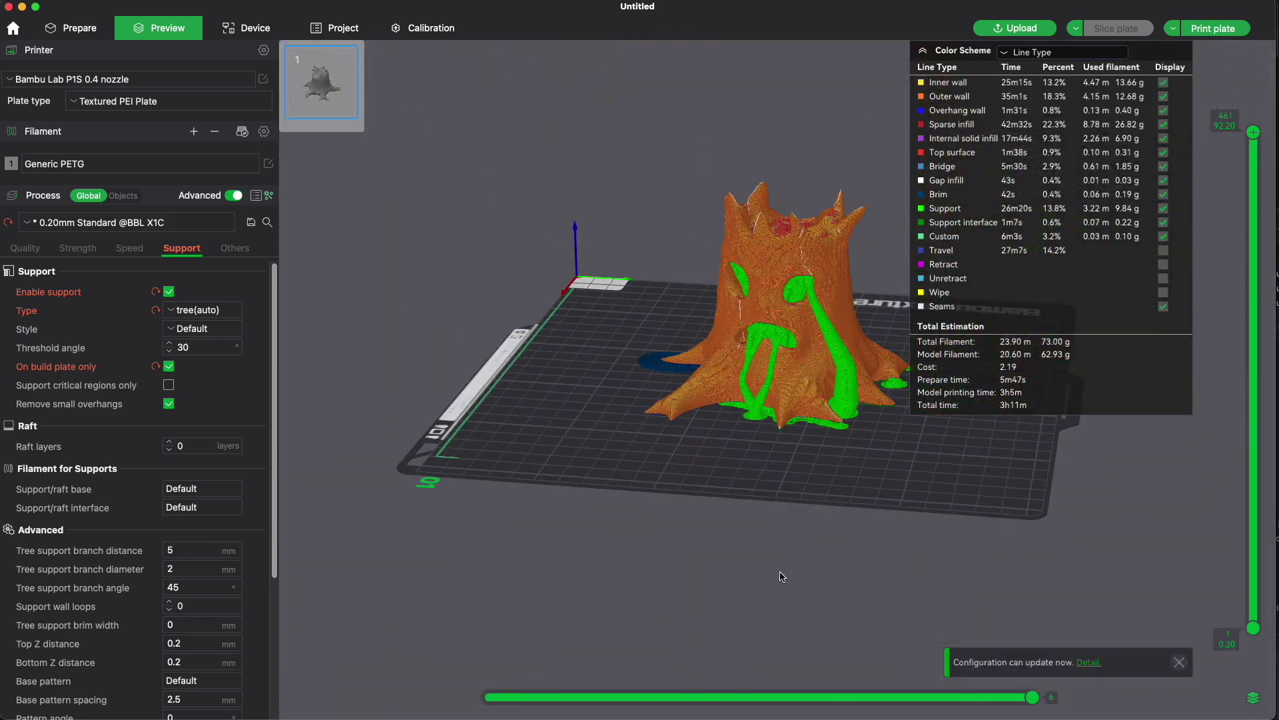
- Close the PETG print job, change the filament to eSUN PLA+, and reslice the plate
click(1220, 30)
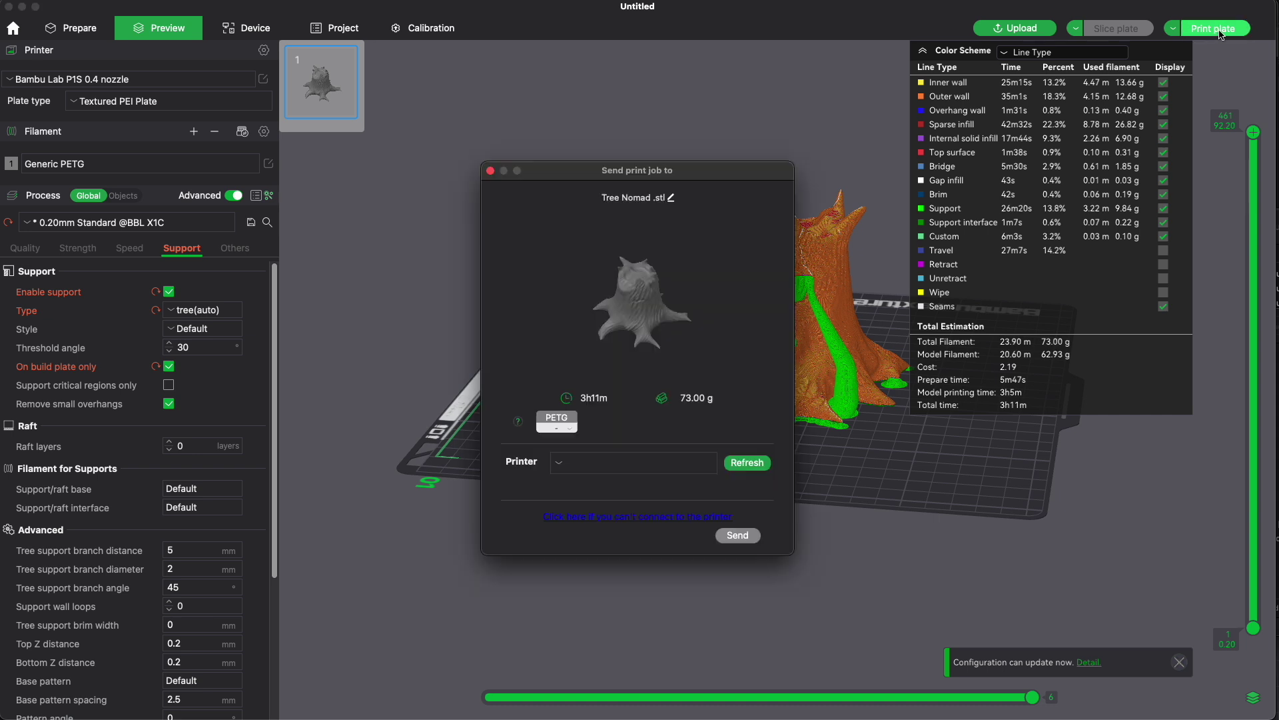
click(491, 170)
click(140, 163)
click(142, 203)
click(1114, 28)
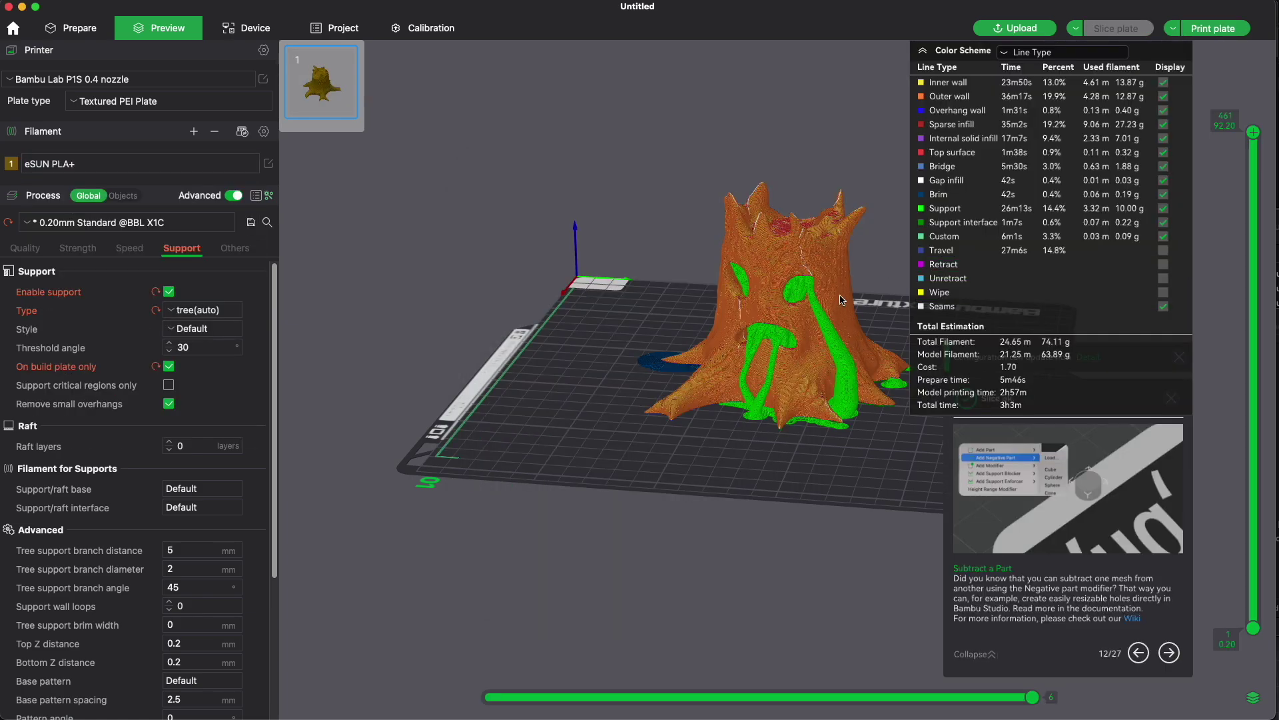
- Inspect the tree supports under the eyes and mouth, and open the print job for the resliced stump
scroll(840, 300, up, 5)
mouse_move(777, 492)
mouse_down()
mouse_move(757, 408)
mouse_move(868, 469)
mouse_move(787, 485)
mouse_up()
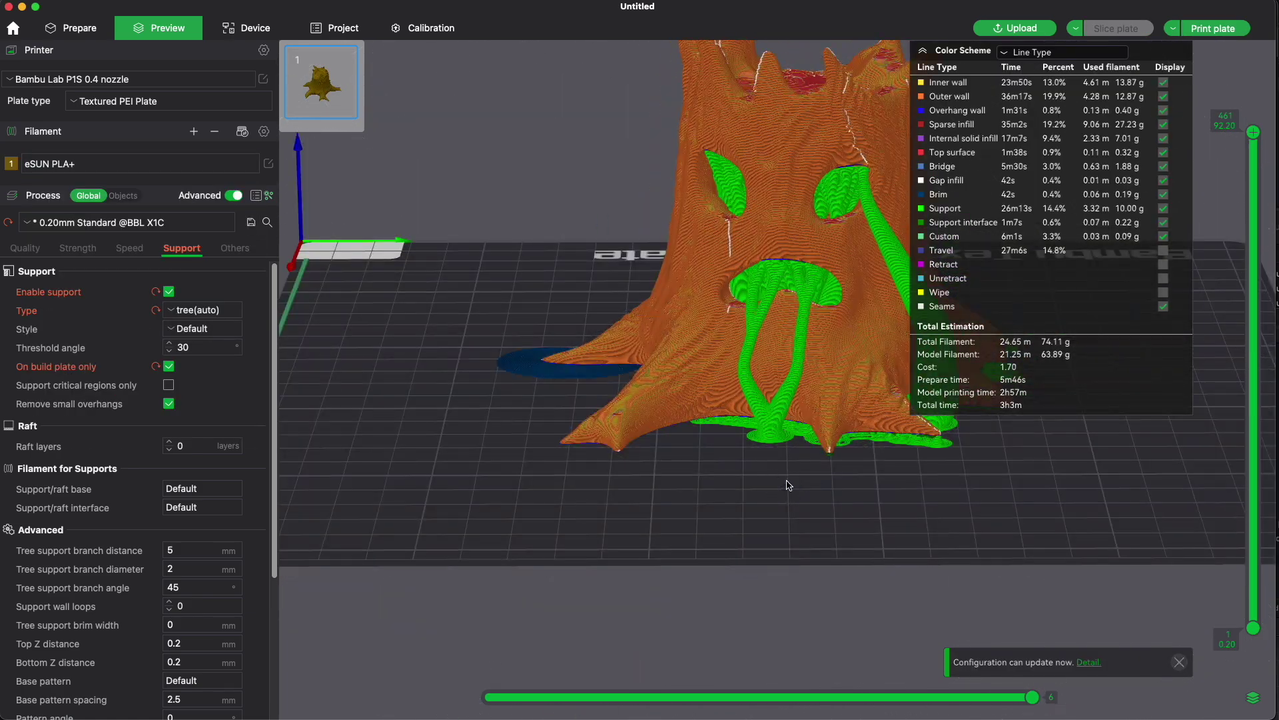
click(1215, 29)
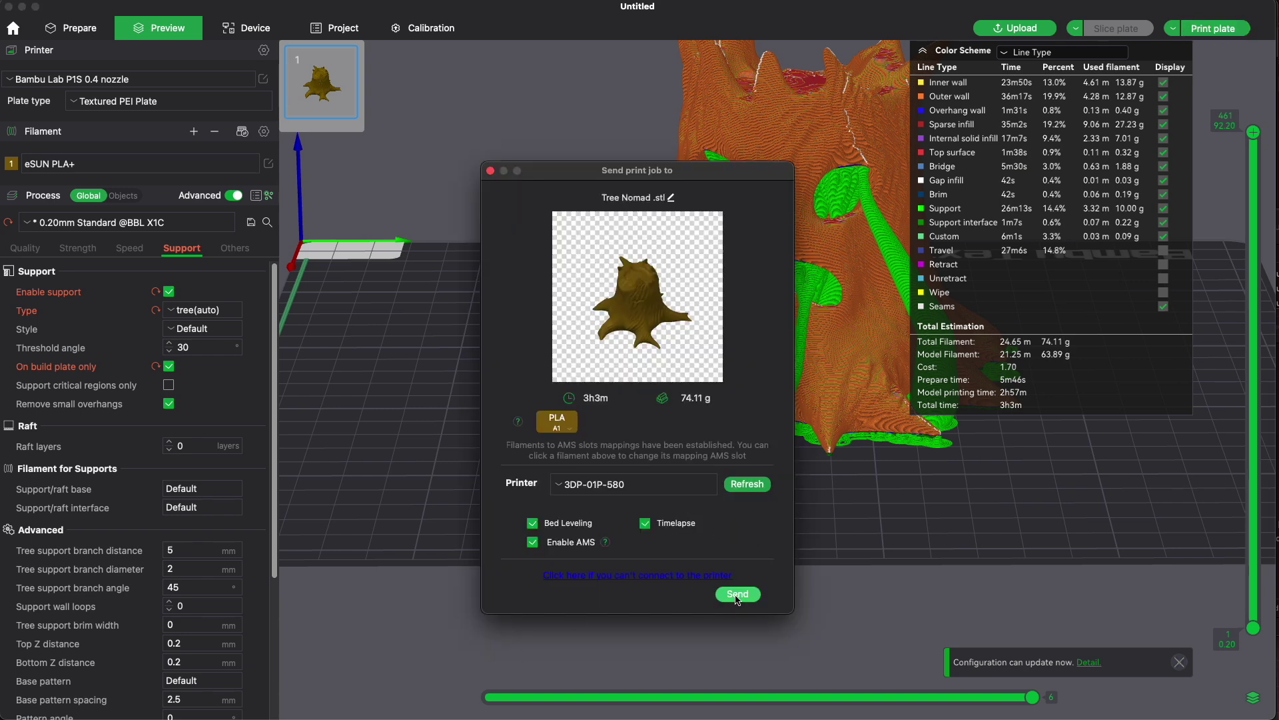